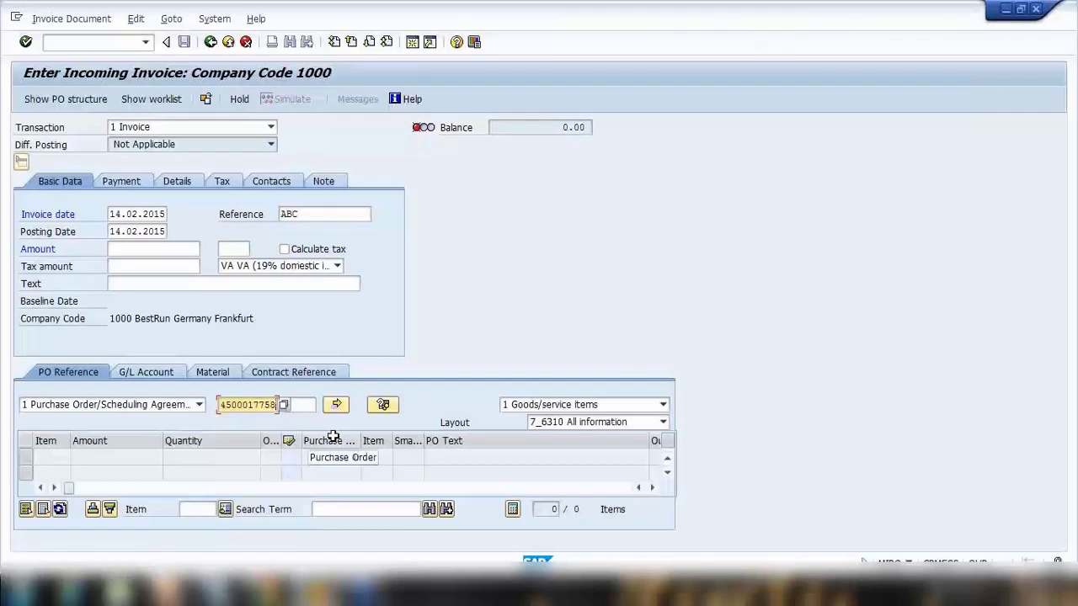
Step: Load the purchase order's items into the invoice with header tax code VA (19% domestic input tax)
key("Return")
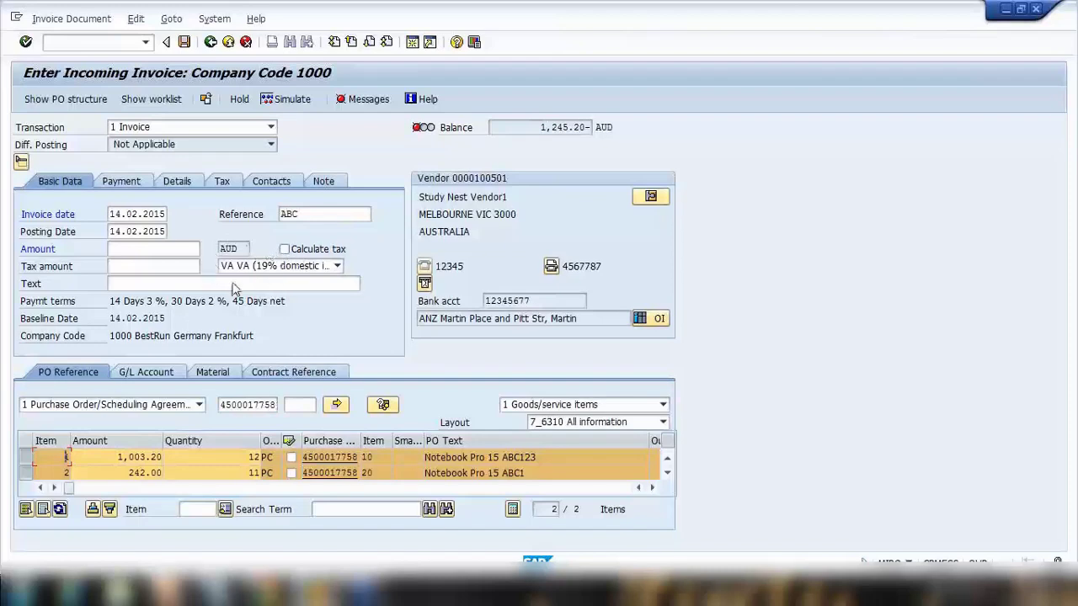
left_click(283, 266)
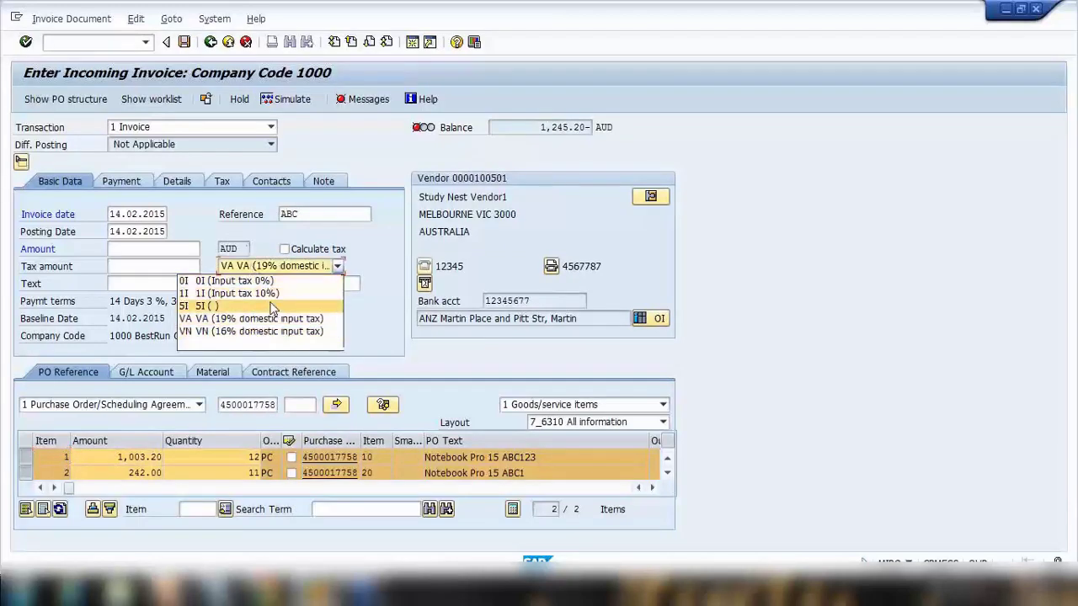
left_click(278, 319)
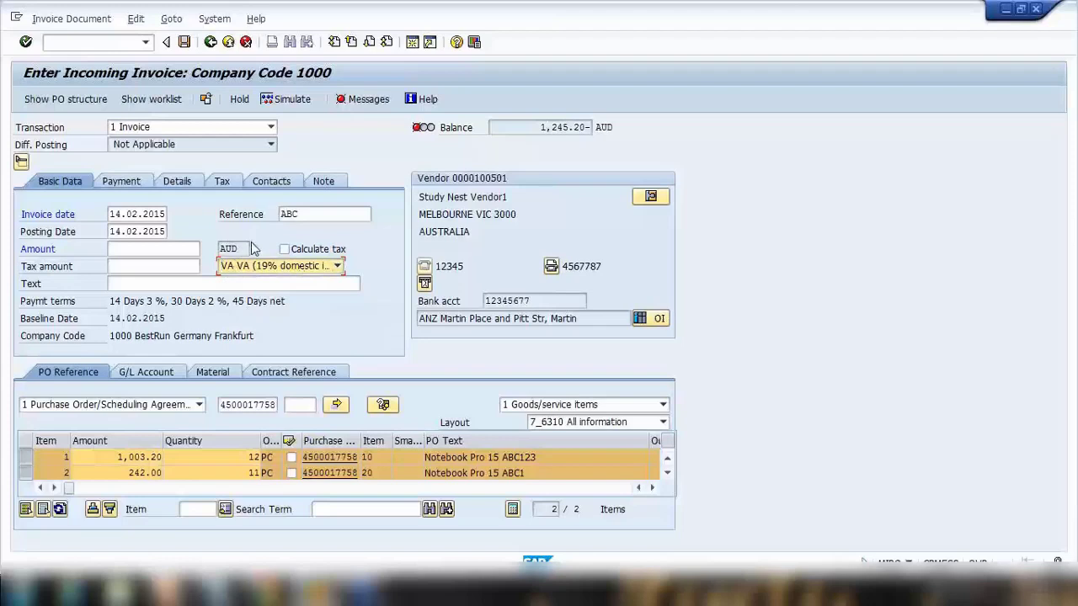
Step: Examine the item numbers and amounts of the two invoice lines
left_click(63, 456)
left_click(65, 473)
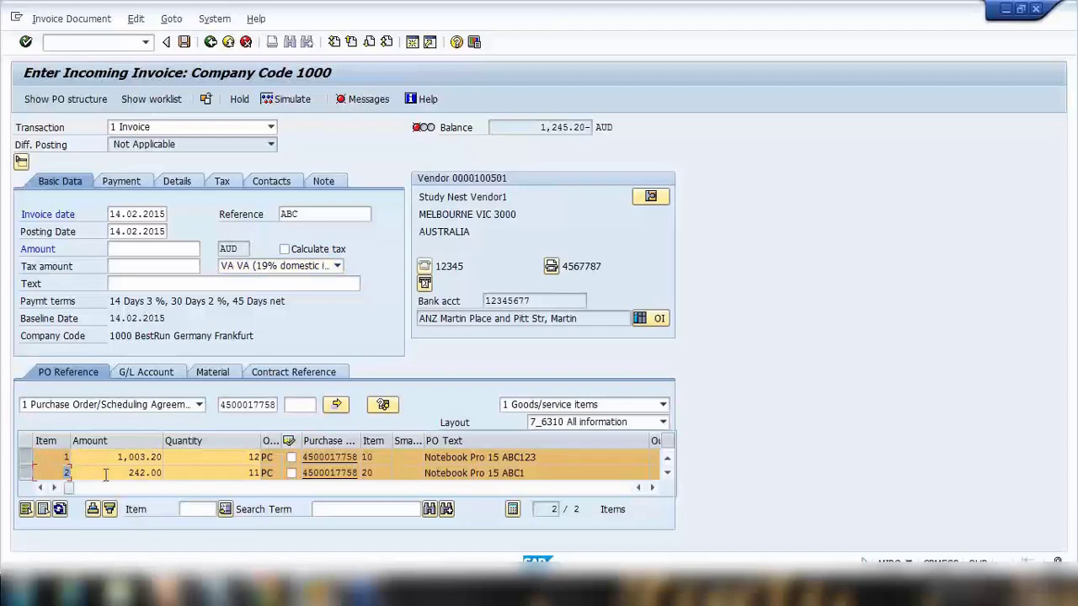
left_click(110, 455)
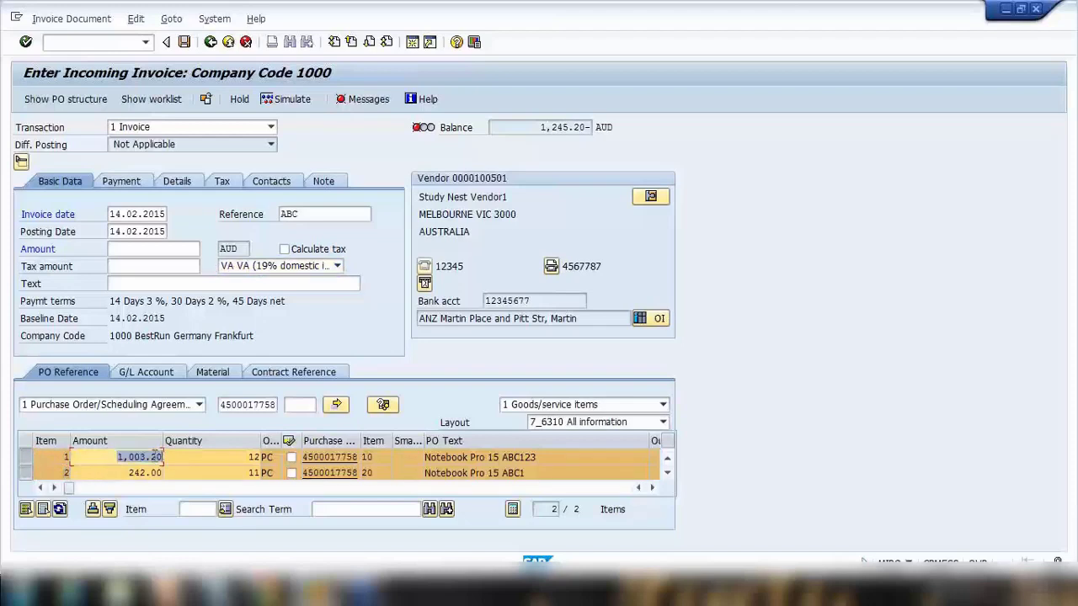
double_click(145, 472)
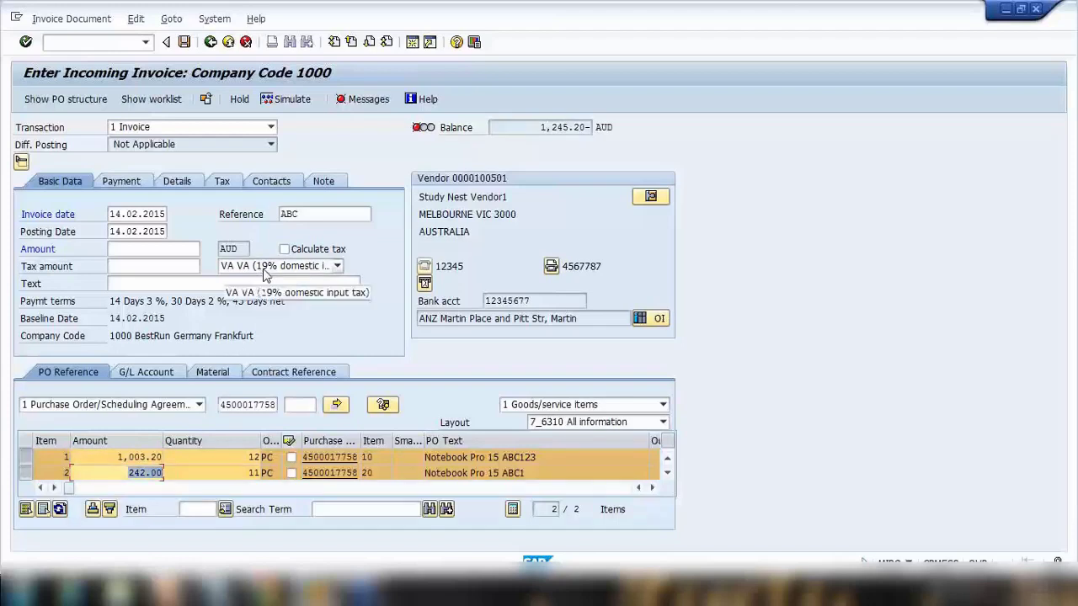
Step: Examine the tax code assigned to the invoice items and the tax code options available for the first item
left_click(653, 488)
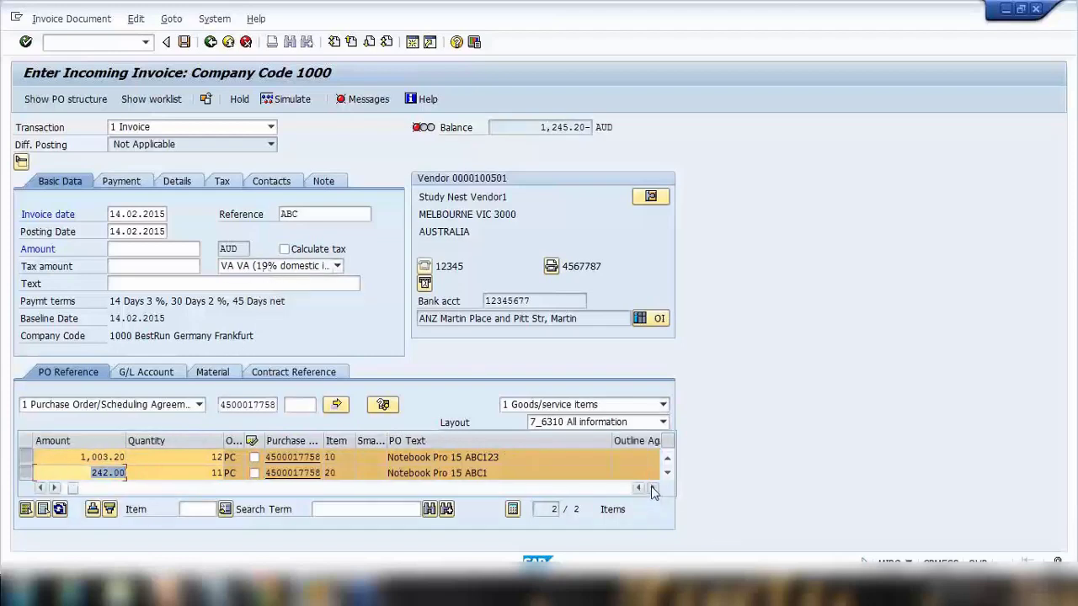
left_click(653, 489)
left_click(652, 488)
left_click(653, 488)
left_click(653, 488)
left_click(653, 489)
left_click(652, 488)
left_click(653, 489)
left_click(653, 488)
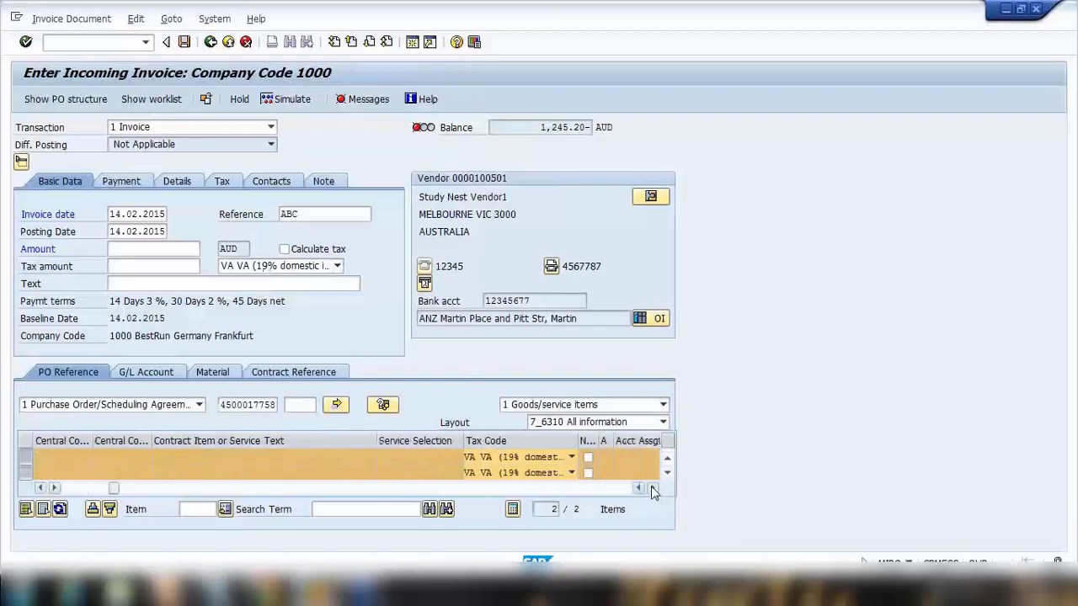
left_click(552, 457)
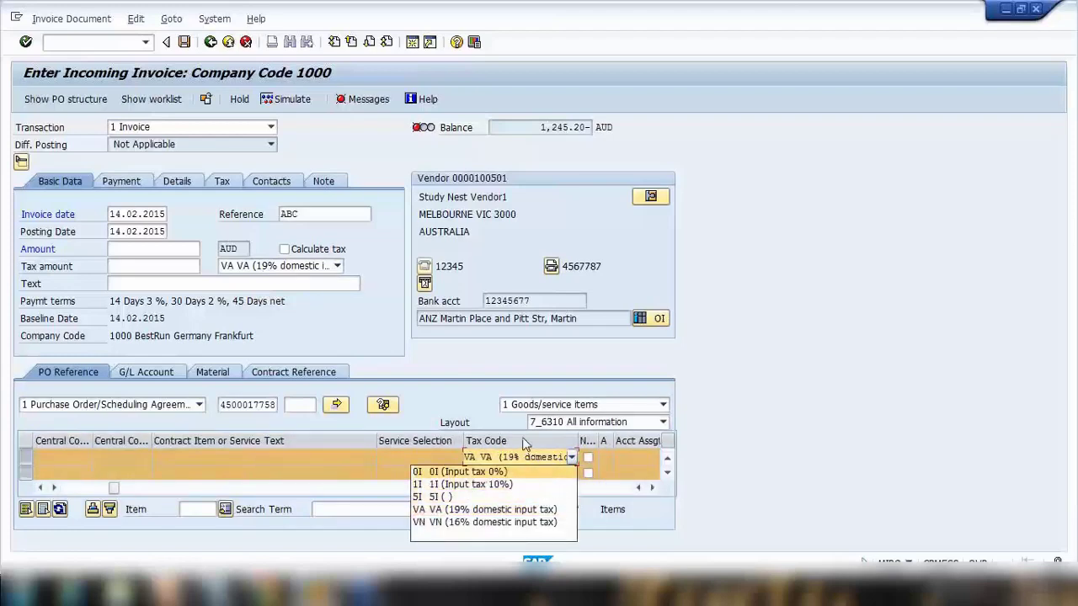
left_click(527, 461)
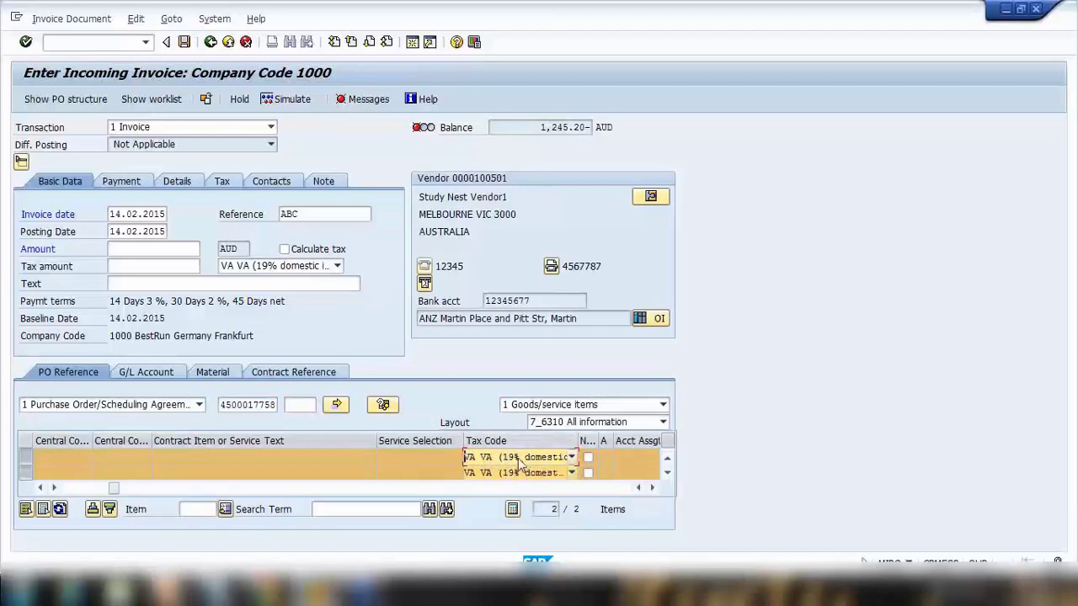
Step: Change the invoice header's tax code to 1I (Input tax 10%) with the purchase order items already loaded
left_click(267, 268)
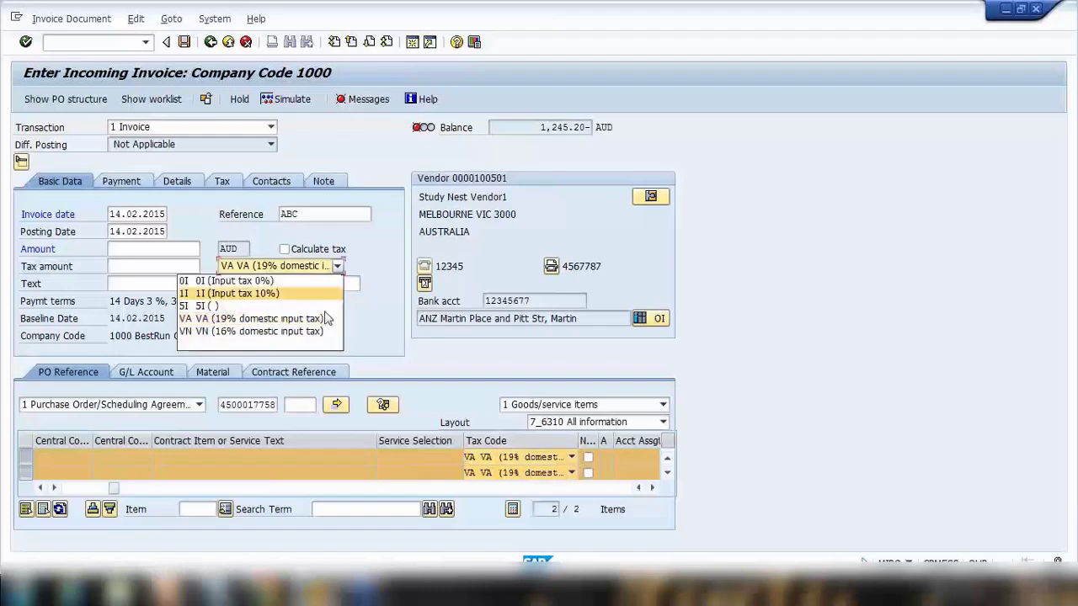
left_click(368, 356)
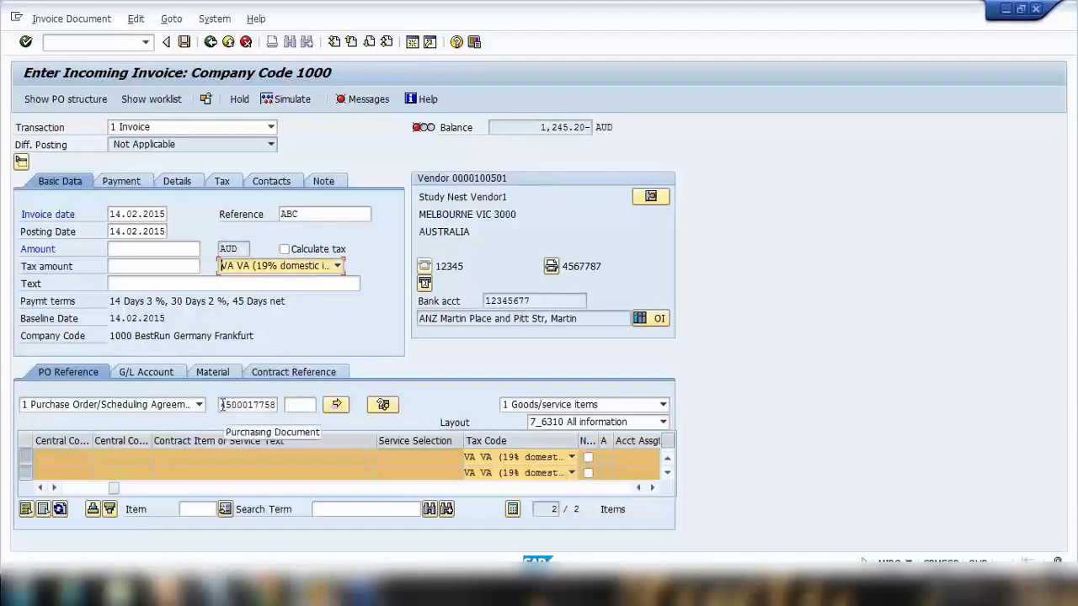
left_click_drag(220, 405, 293, 405)
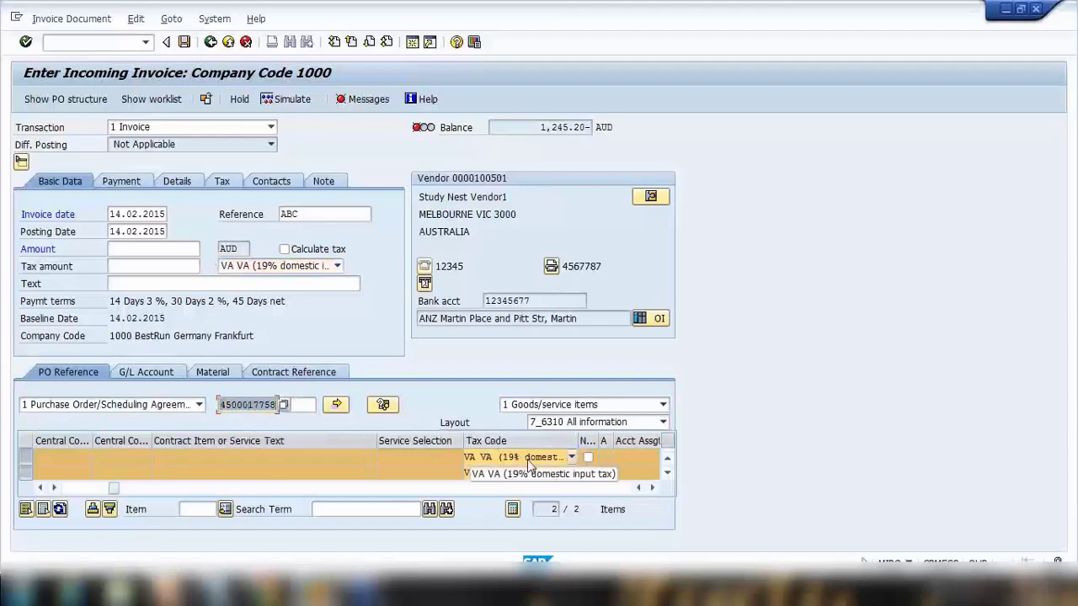
left_click(300, 267)
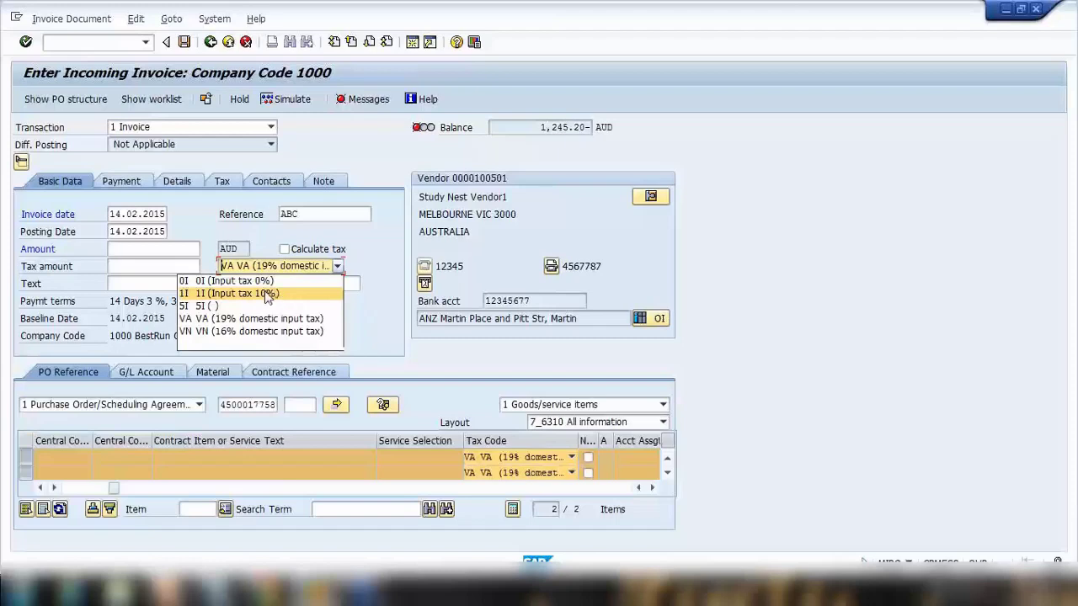
left_click(282, 297)
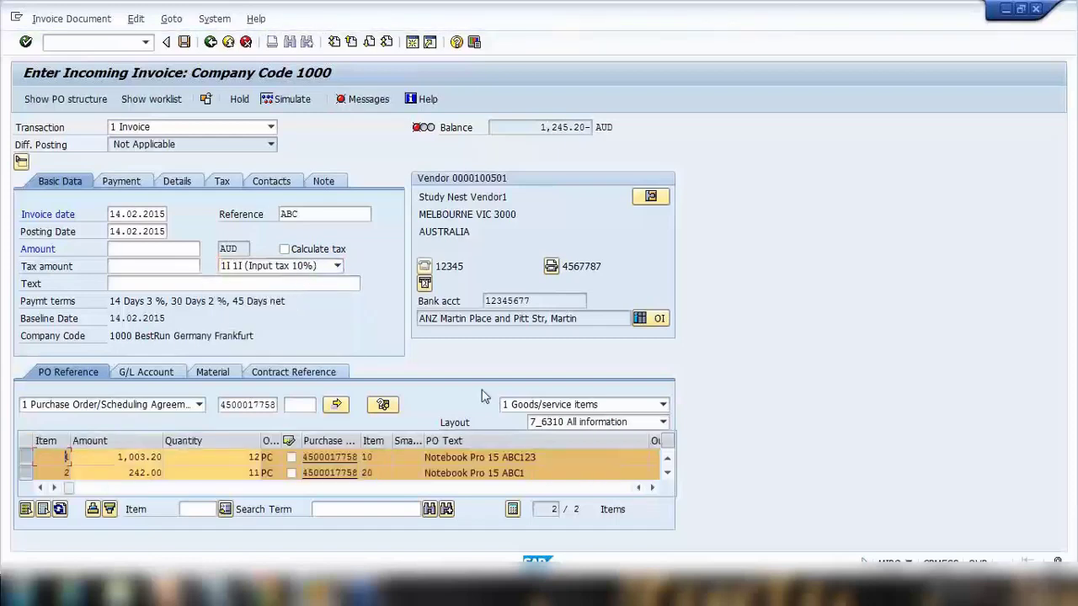
Step: Compare the tax codes of the invoice items with the tax code selected in the header
left_click(652, 488)
left_click(652, 488)
left_click(653, 488)
left_click(653, 488)
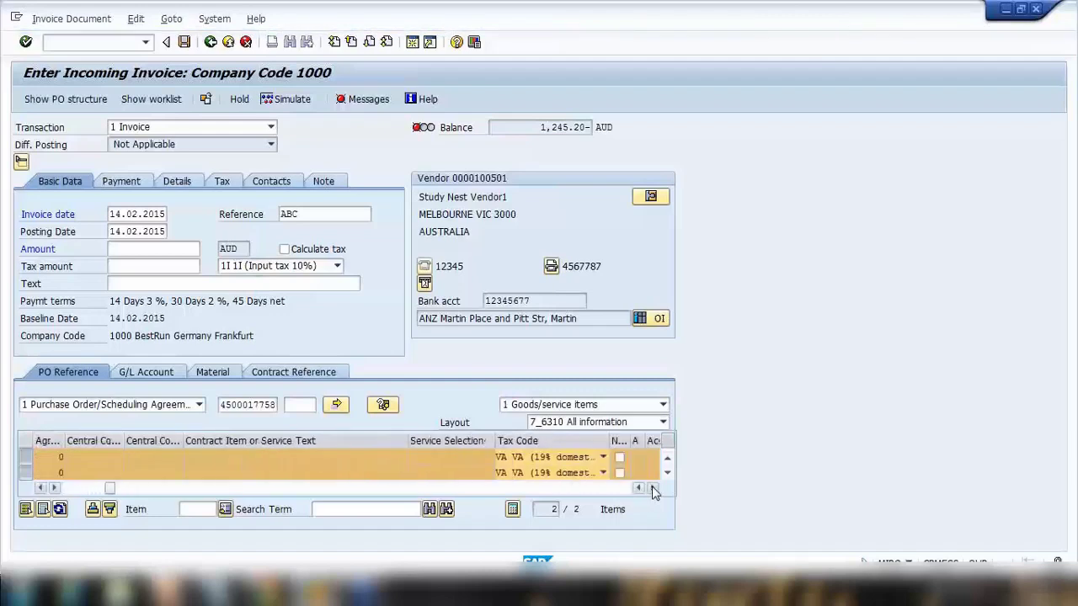
left_click(652, 488)
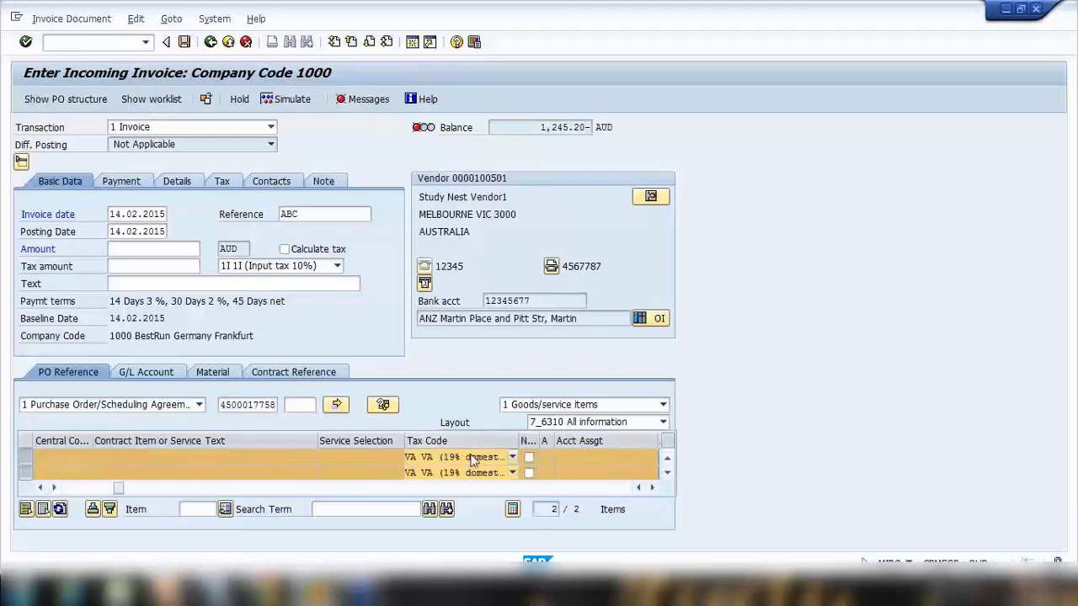
left_click(512, 457)
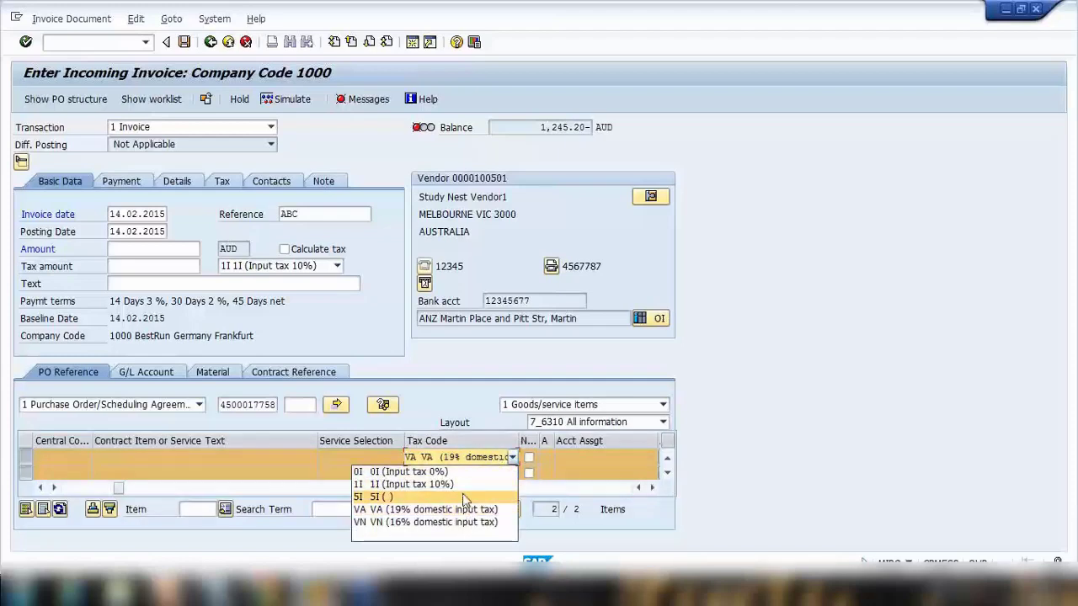
left_click(475, 367)
left_click(336, 266)
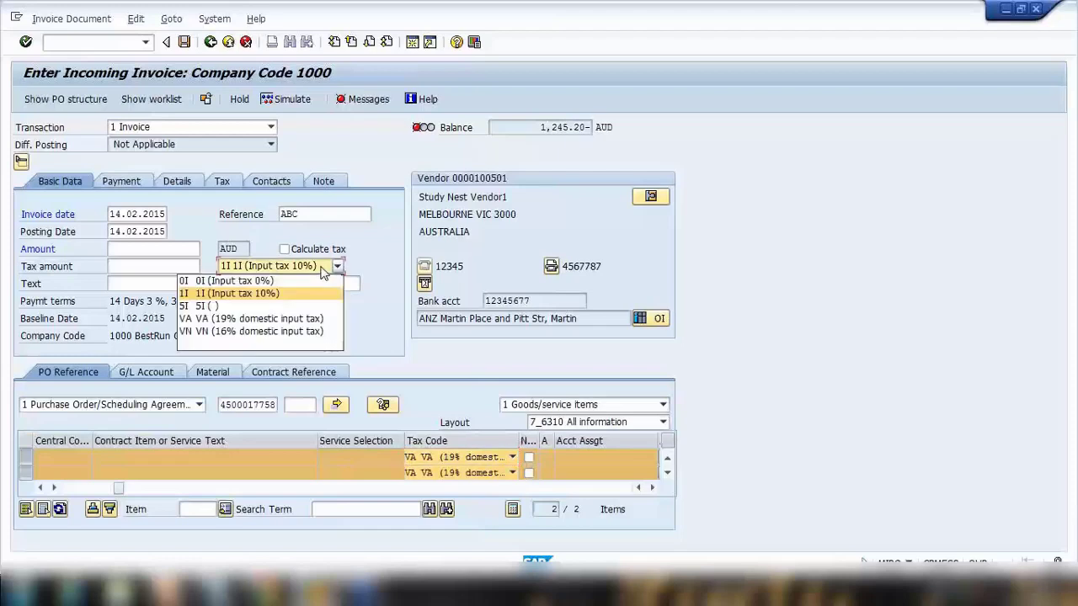
left_click(349, 266)
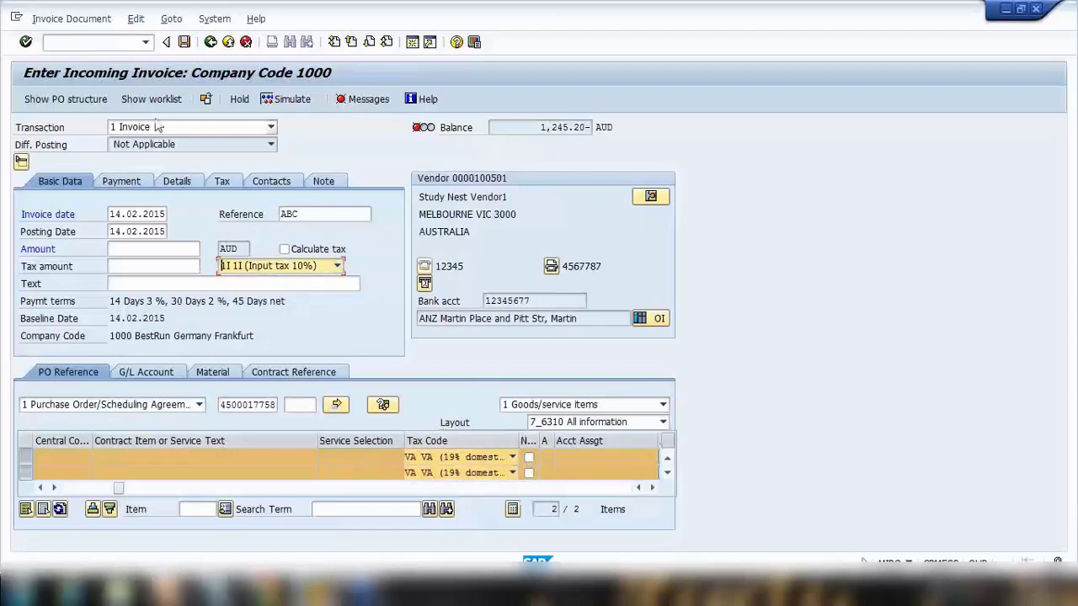
Step: Restart the incoming invoice entry with /nmiro and set the header tax code to 1I (Input tax 10%)
left_click(108, 45)
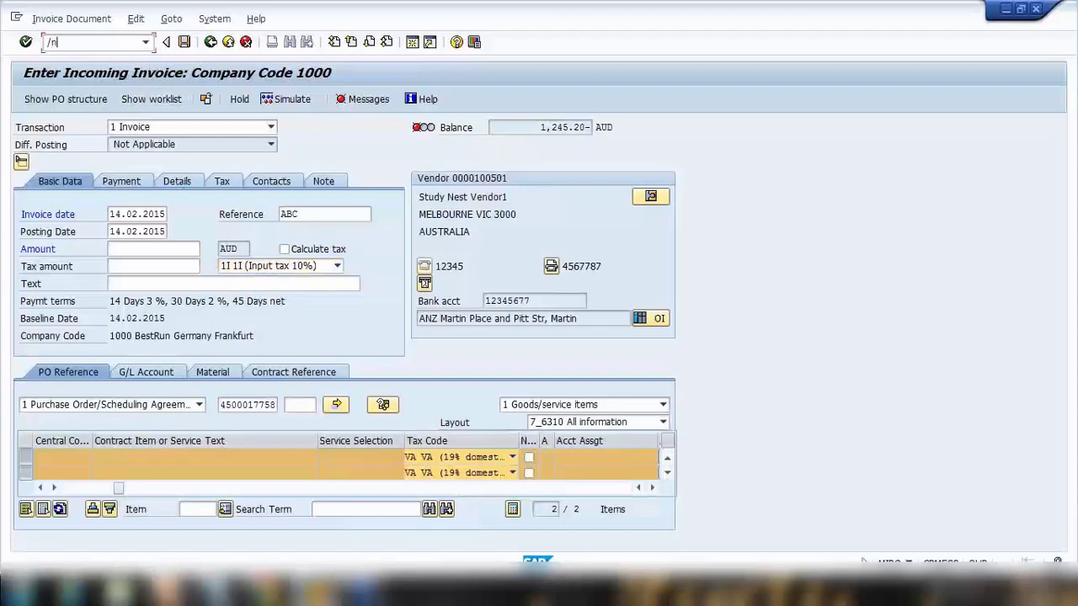
type("/nmiro")
key("Return")
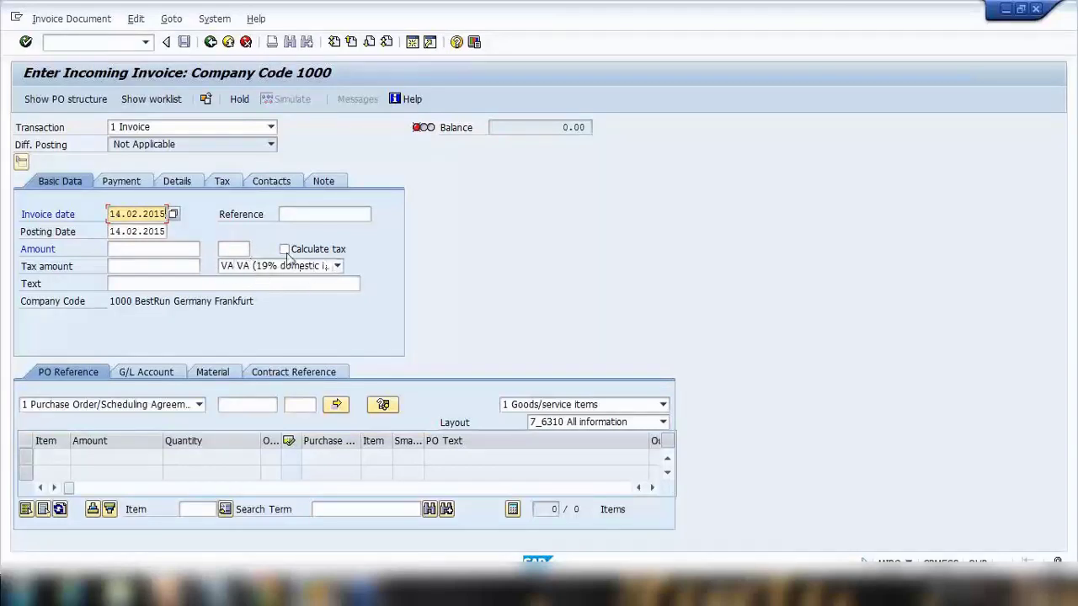
left_click(268, 267)
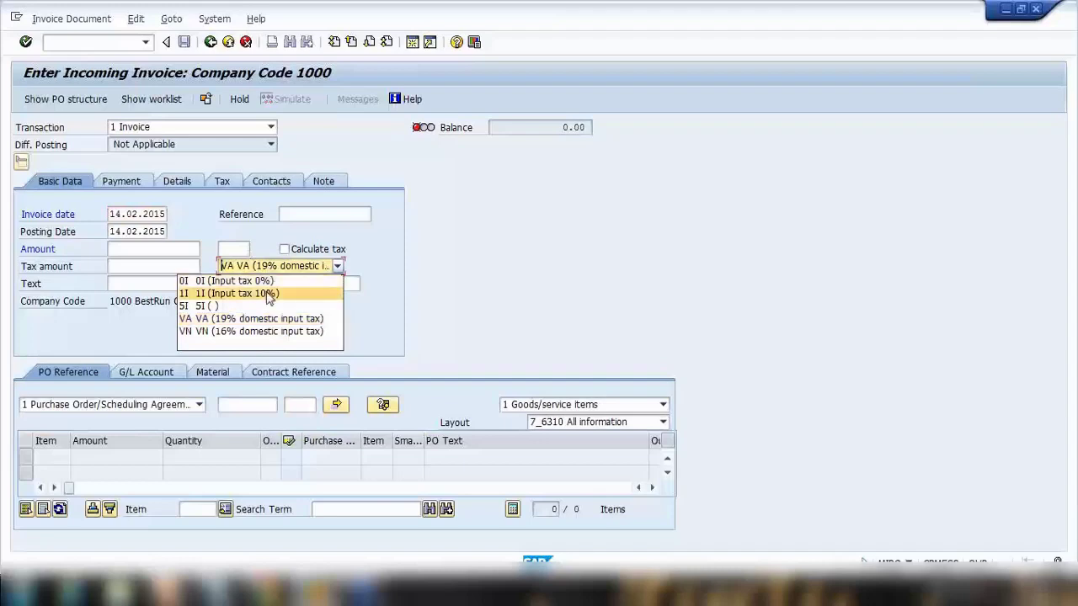
left_click(267, 294)
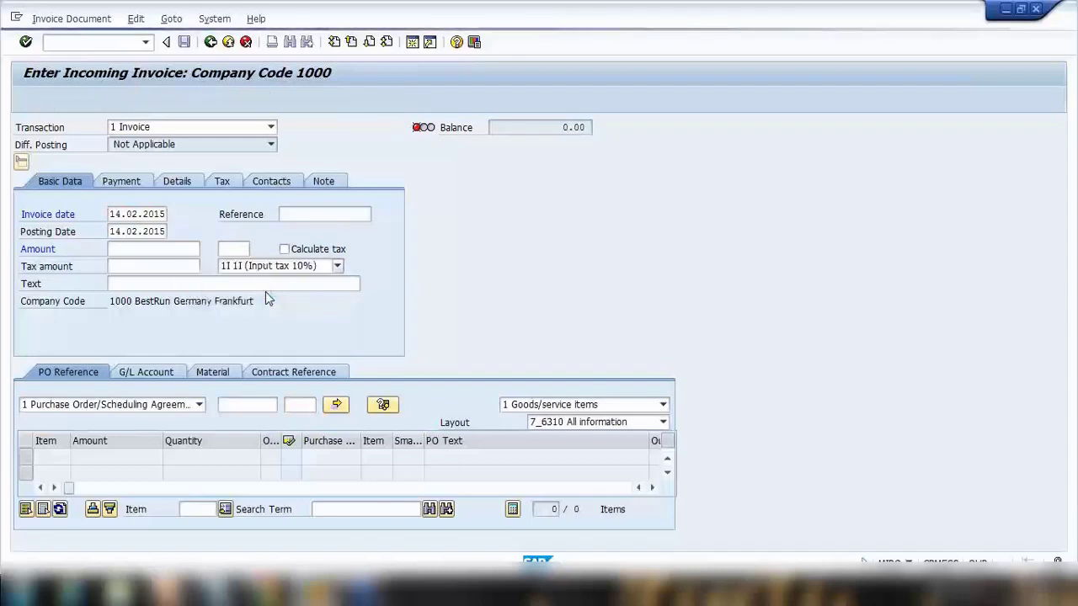
Step: Enter the previously used purchase order number as the PO reference and load its items into the invoice
left_click(239, 406)
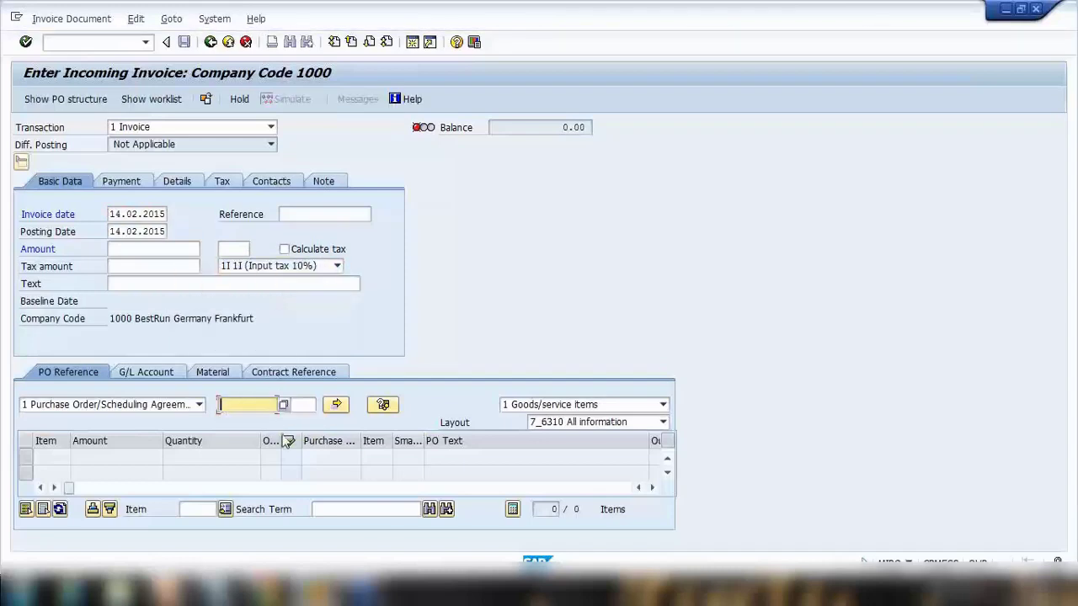
type("4")
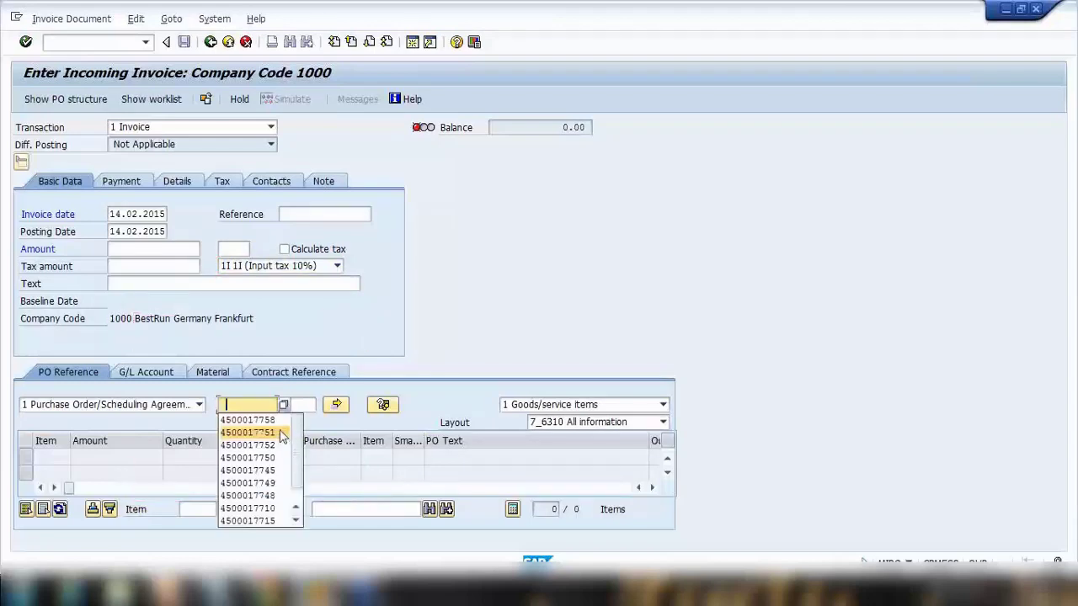
left_click(278, 428)
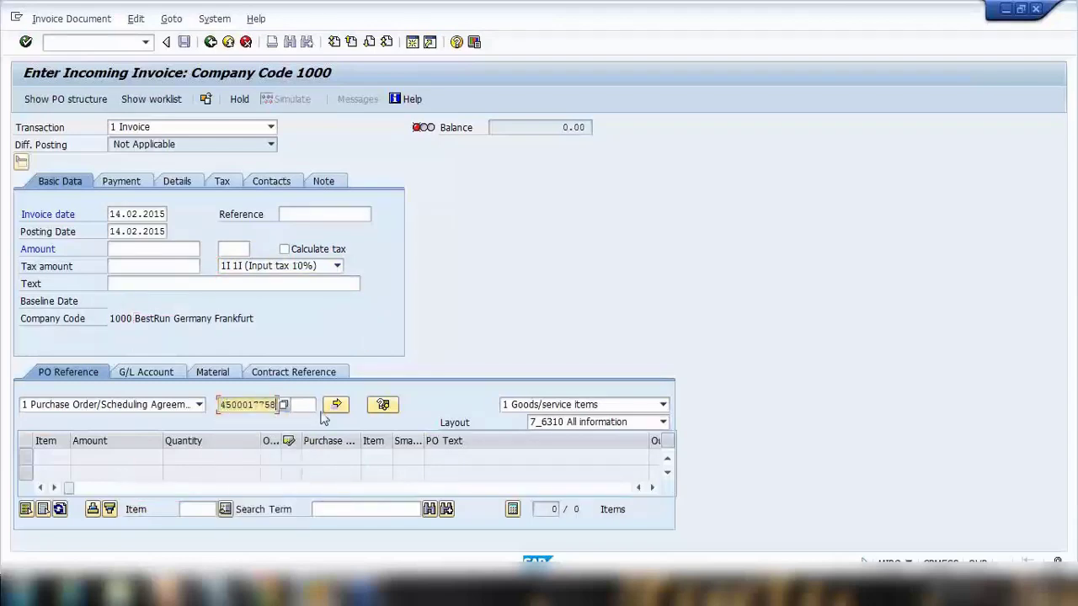
left_click(376, 325)
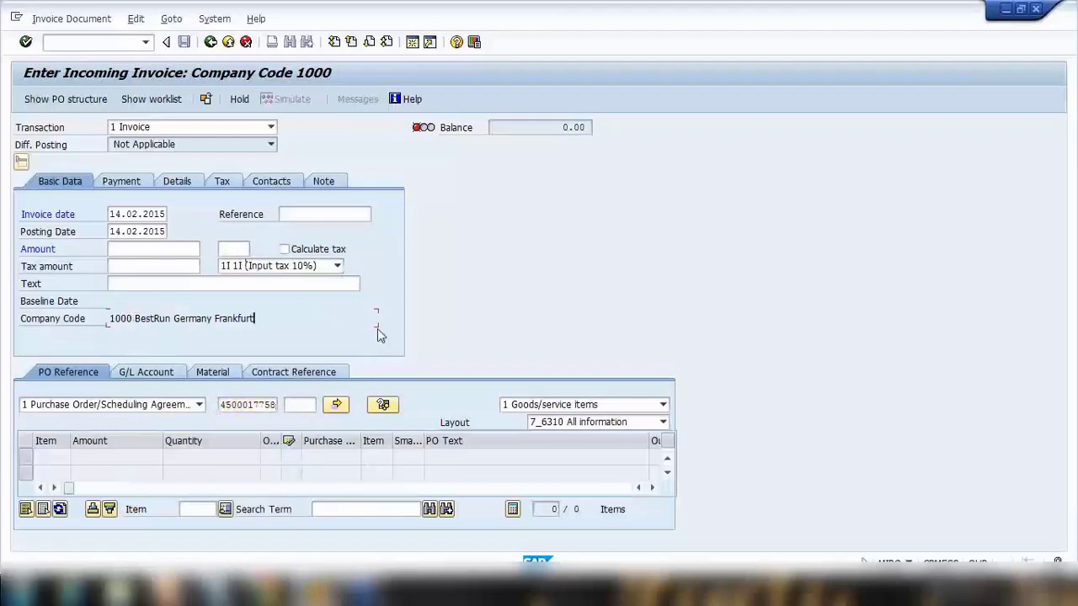
key("Return")
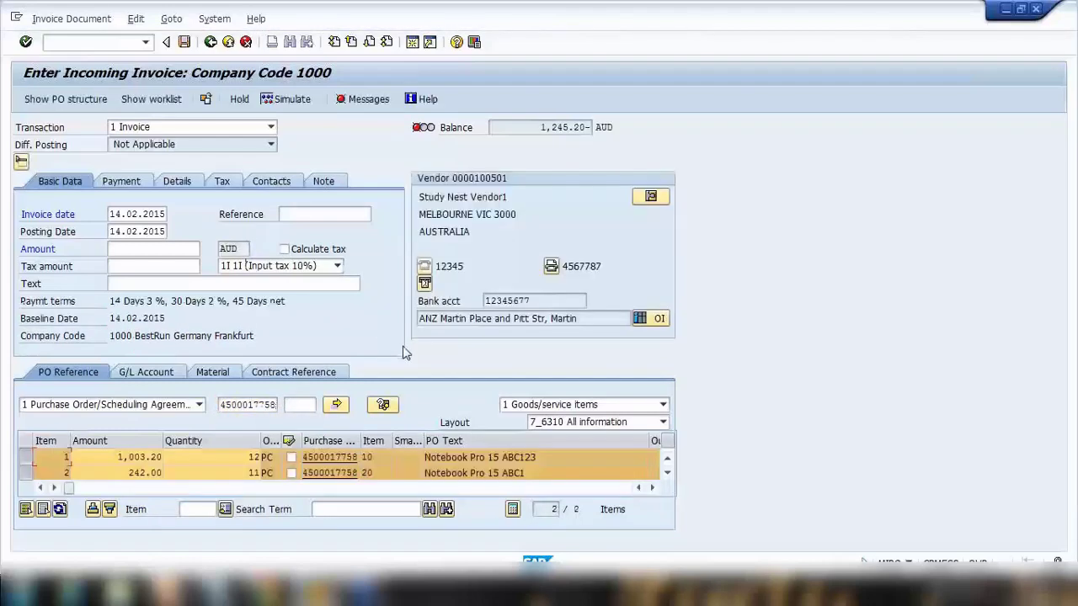
Step: Check the tax code that the newly loaded invoice items carry
left_click(653, 488)
left_click(653, 488)
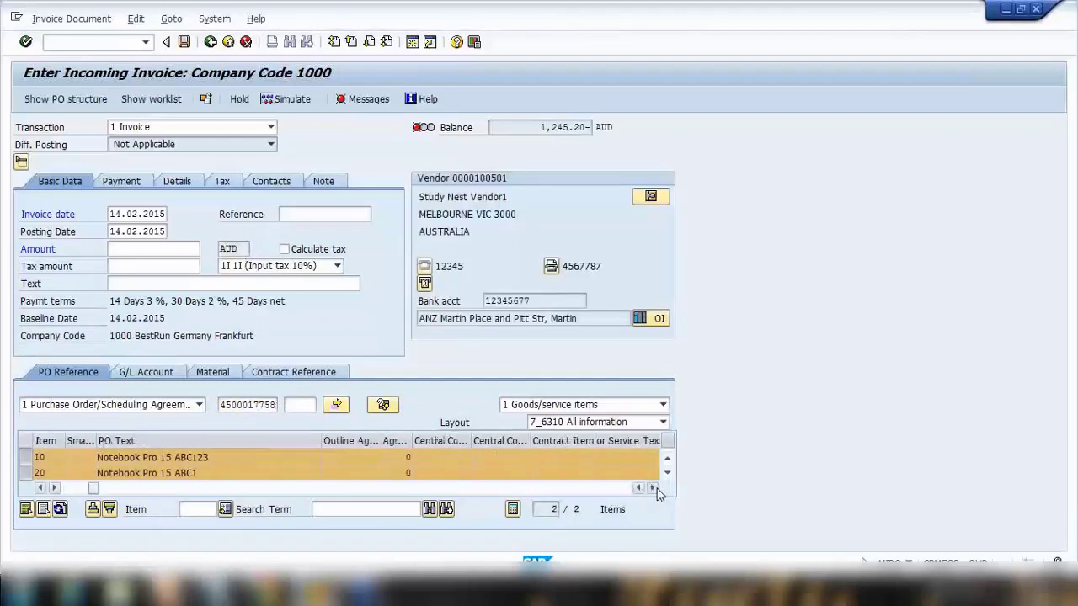
left_click(652, 487)
left_click(652, 487)
left_click(519, 459)
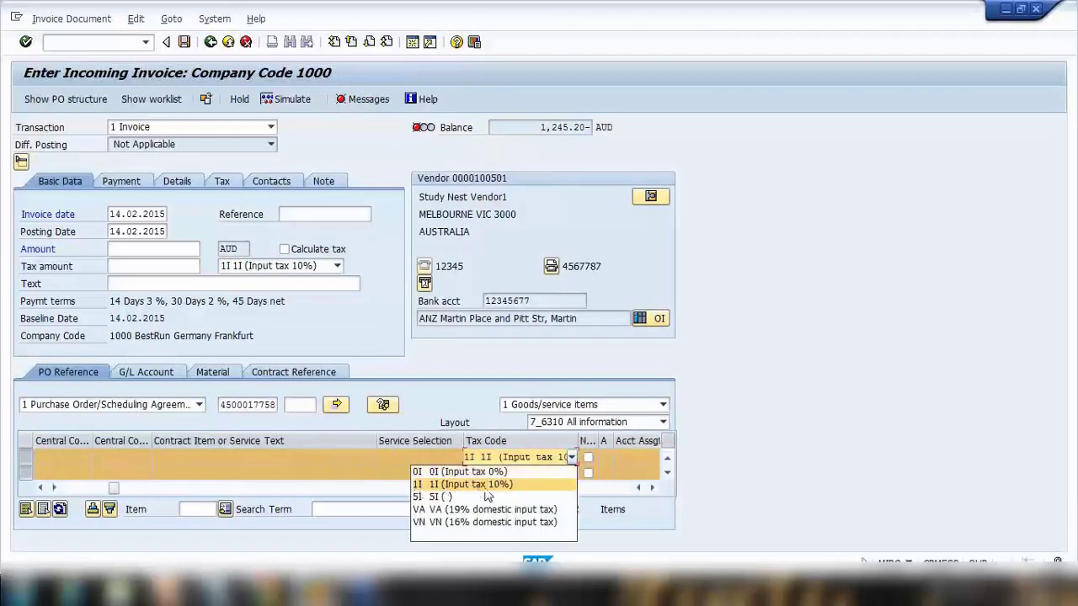
left_click(454, 390)
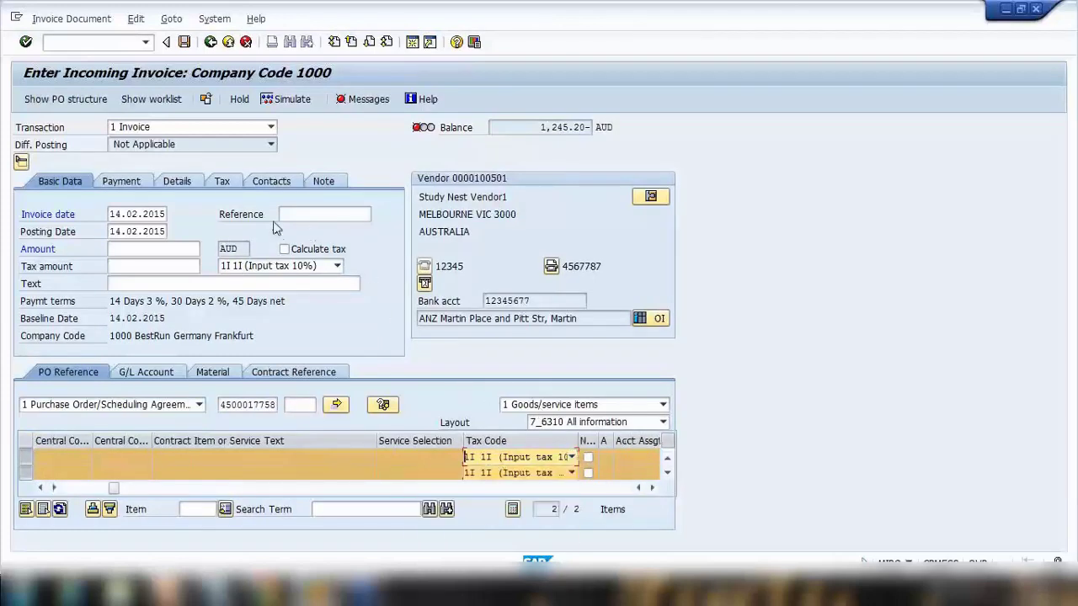
Step: Change the header tax code to VA (19% domestic input tax) and check the tax codes of the invoice items
left_click(320, 266)
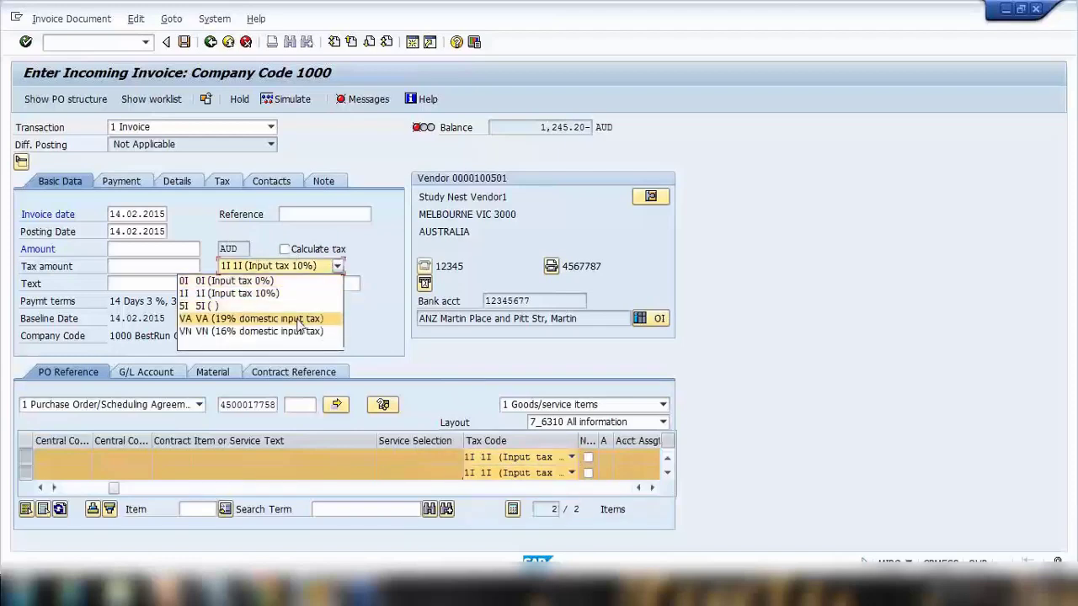
left_click(299, 320)
left_click(652, 489)
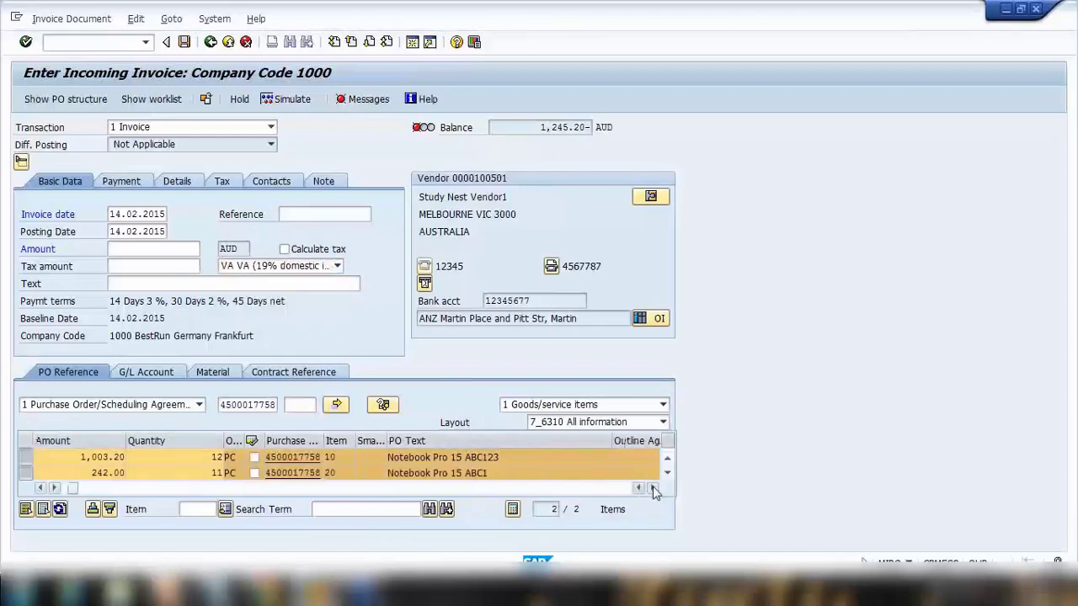
left_click(652, 488)
left_click(652, 488)
left_click(653, 489)
left_click(653, 488)
left_click(654, 488)
left_click(654, 489)
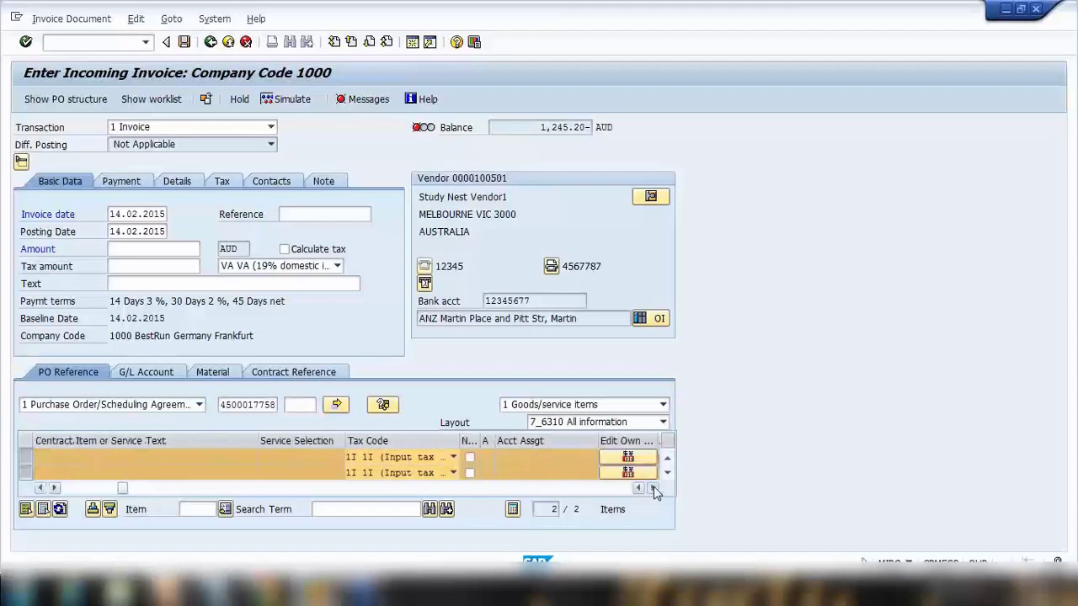
Step: Set the first invoice item's tax code to 1I (Input tax 10%) and the second item's to VA (19% domestic input tax)
left_click(654, 489)
left_click(654, 489)
left_click(49, 488)
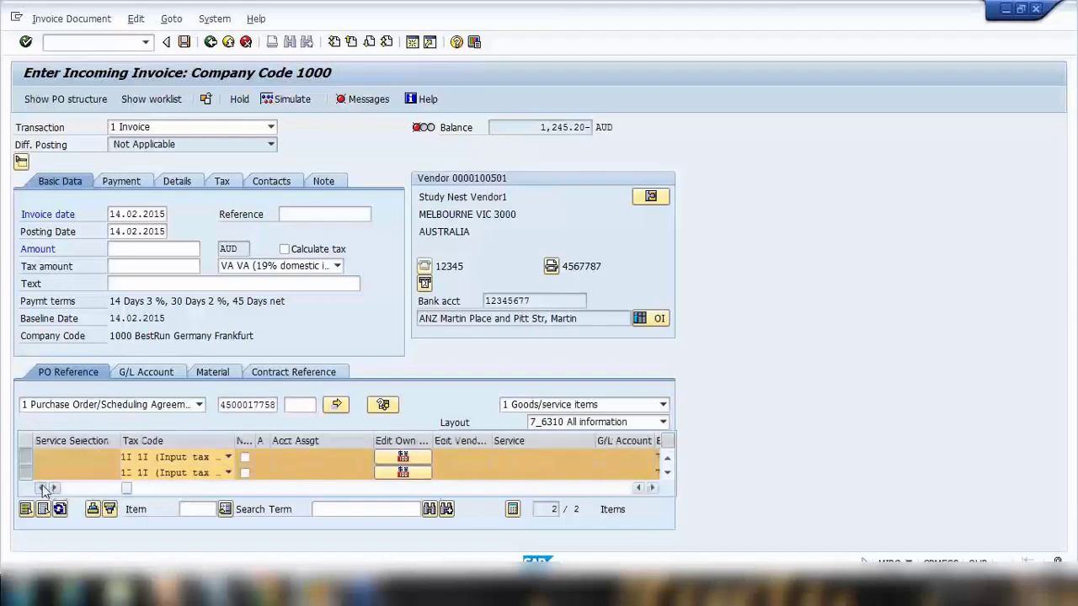
left_click(49, 489)
left_click(48, 488)
left_click(457, 459)
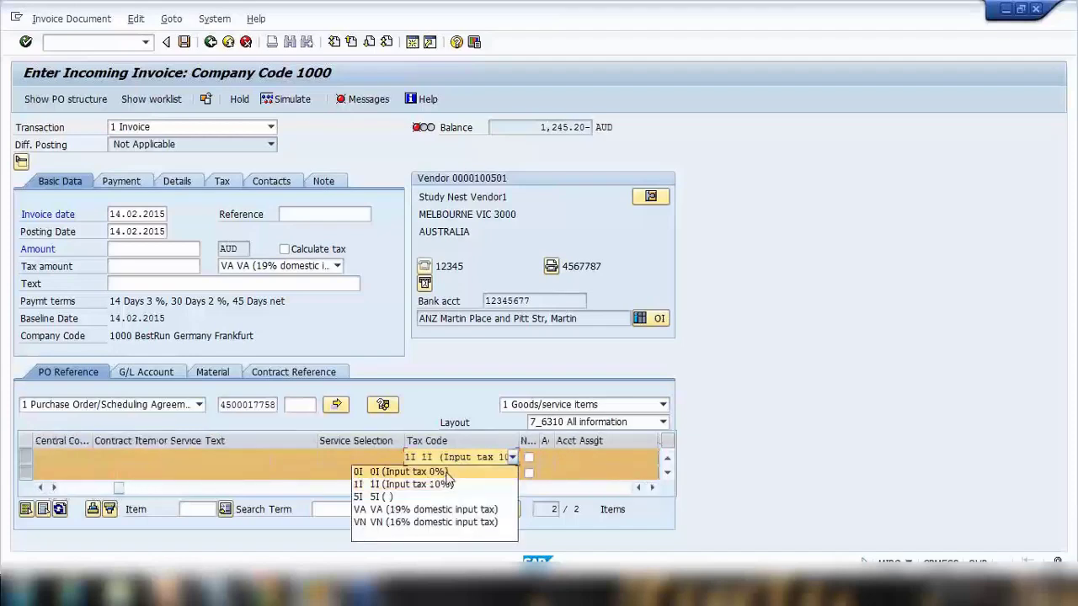
left_click(442, 486)
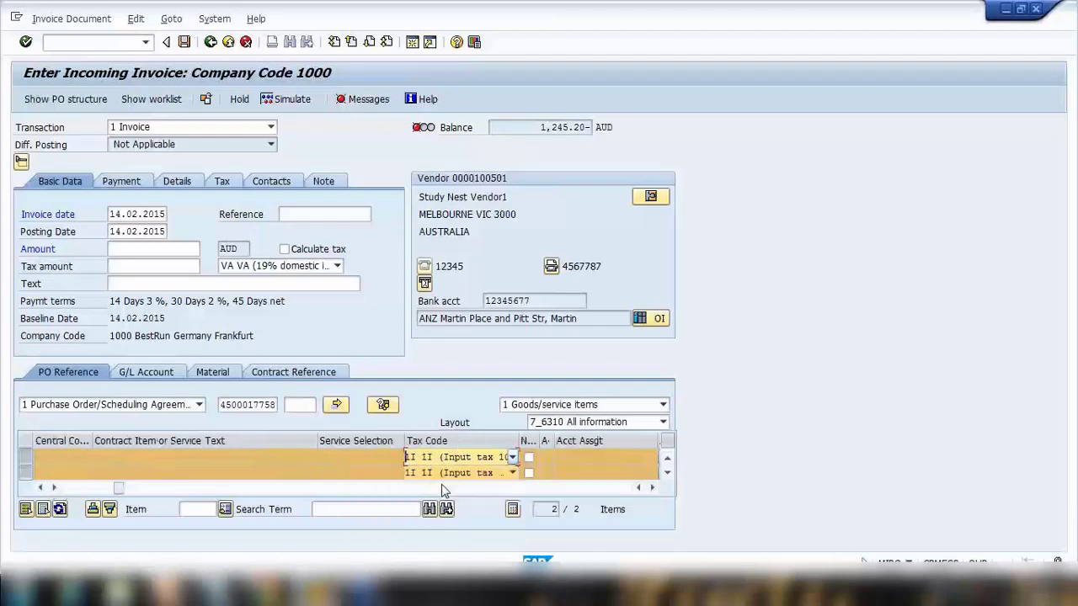
left_click(459, 473)
left_click(447, 525)
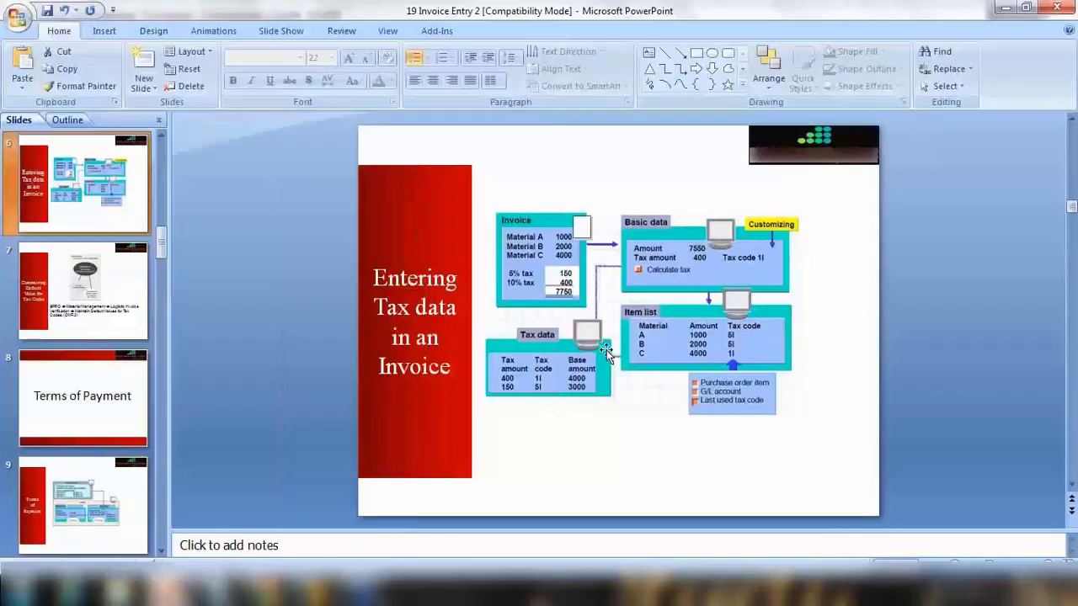
Step: In PowerPoint, present the "Entering Tax data in an Invoice" slide and the following slide on customizing default tax codes
key("shift+F5")
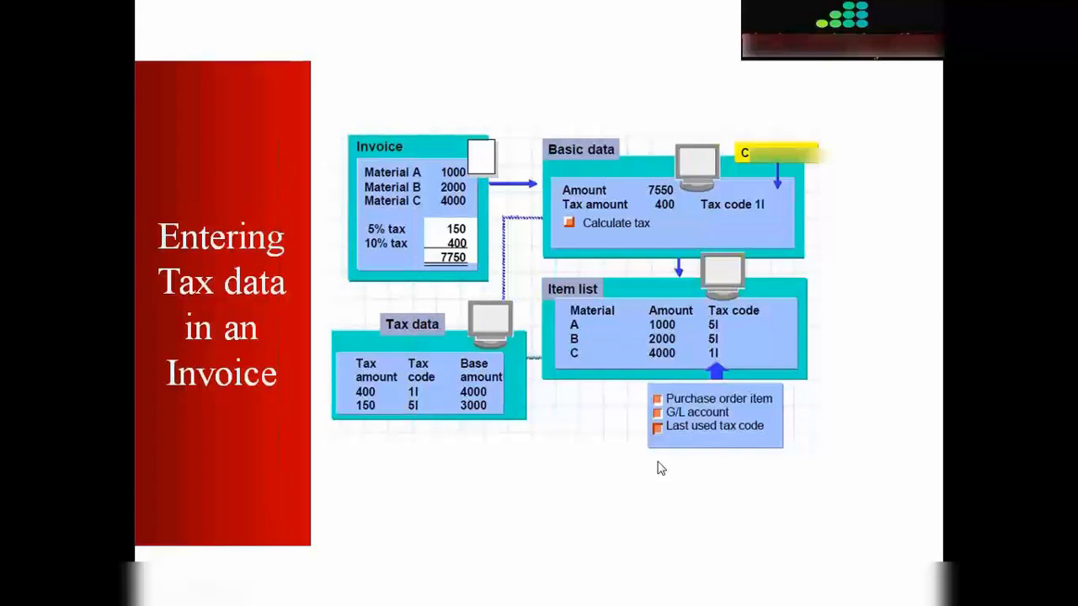
key("Right")
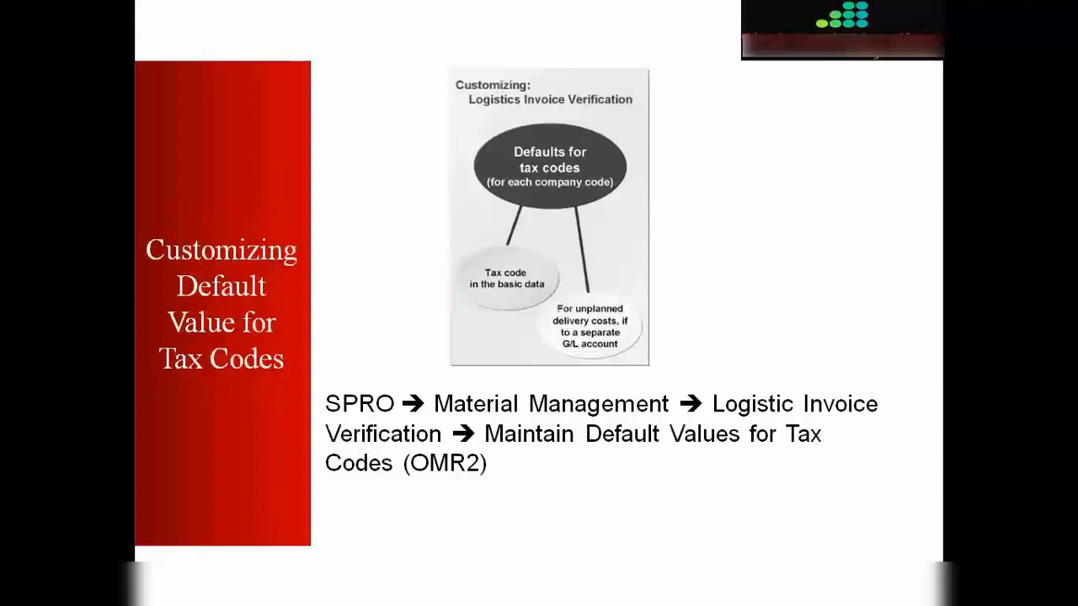
key("Escape")
Step: Switch back to the SAP invoice entry and point out the header tax code field in the basic data
key("alt+Tab")
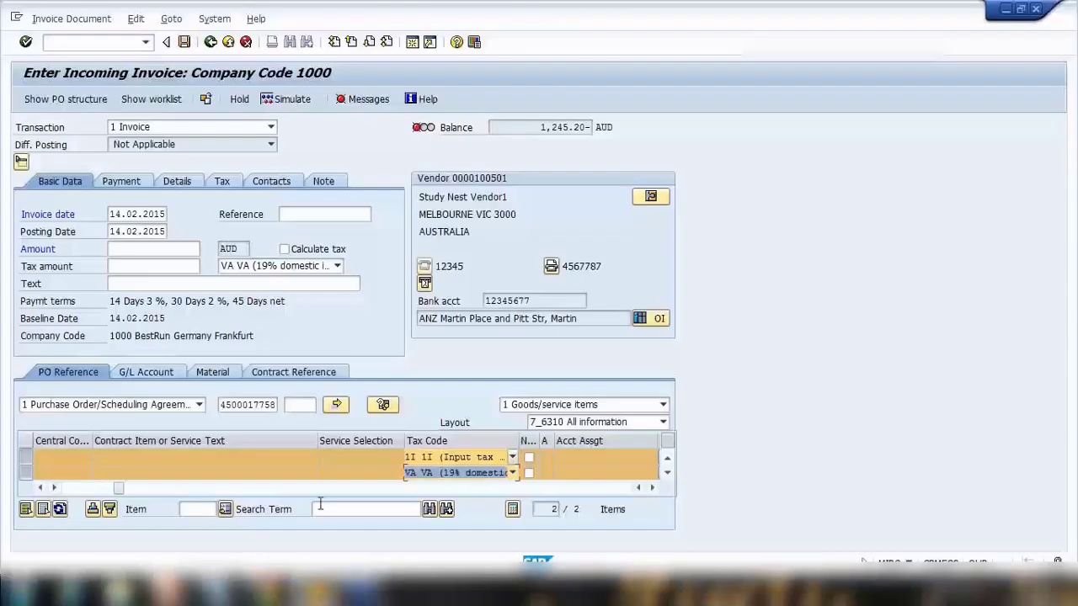
left_click(252, 266)
left_click(253, 267)
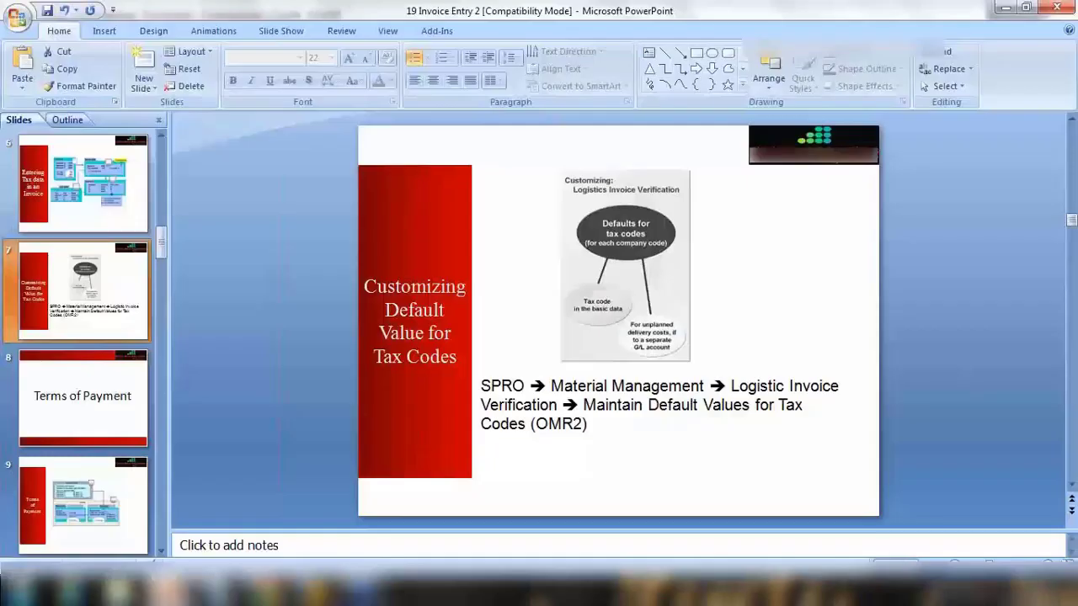
Step: Present the default tax codes slide in PowerPoint and highlight the transaction code OMR2 in its text
key("shift+F5")
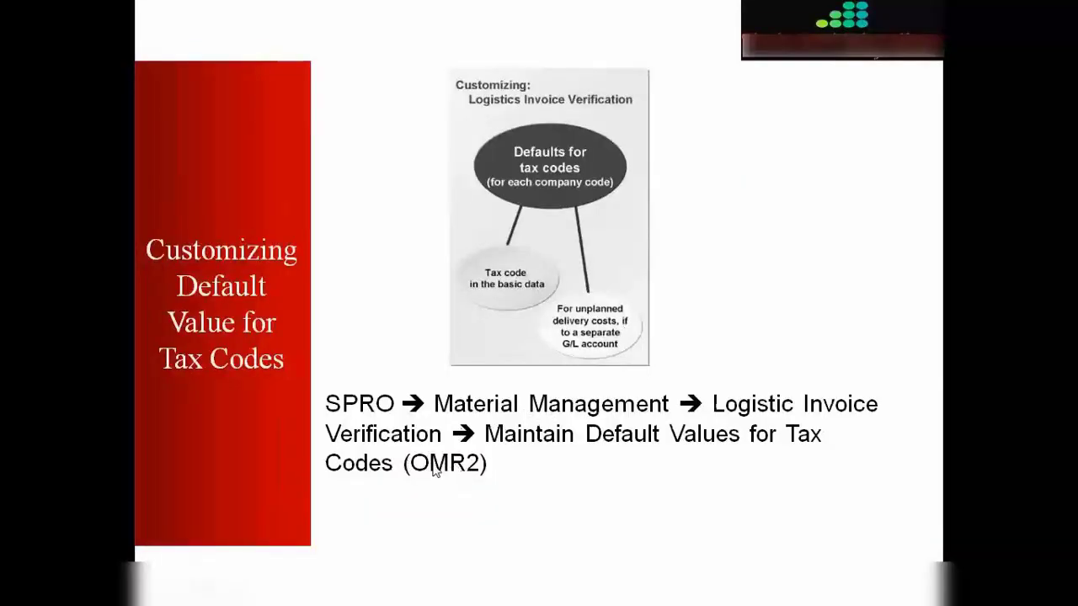
key("Escape")
left_click(533, 424)
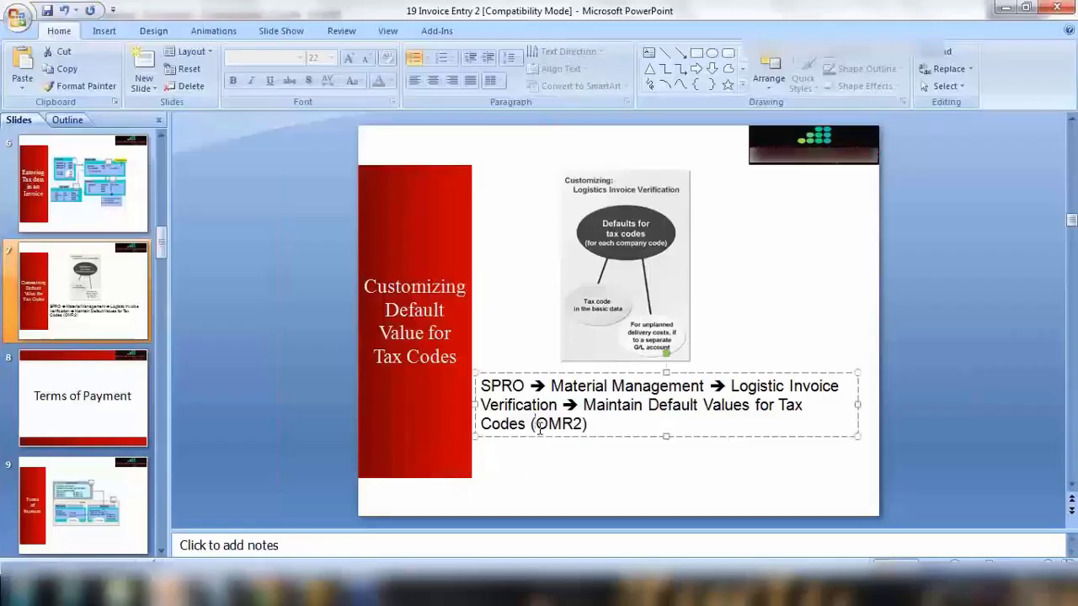
left_click_drag(533, 425, 589, 426)
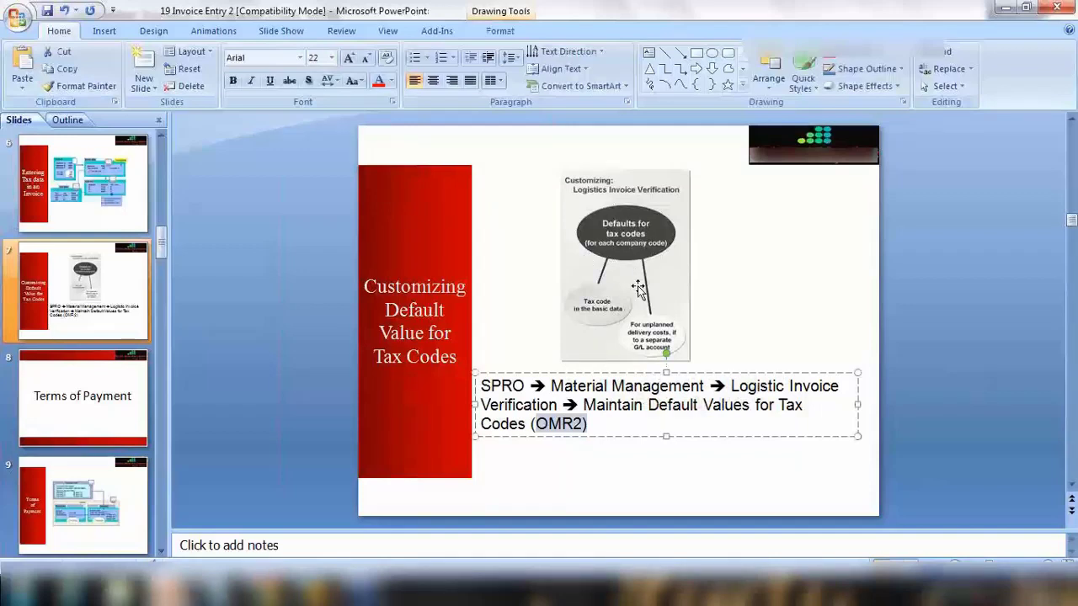
Step: Switch to SAP and leave the invoice entry for the invoice verification tax defaults using transaction /nomr2
mouse_move(311, 589)
left_click(312, 509)
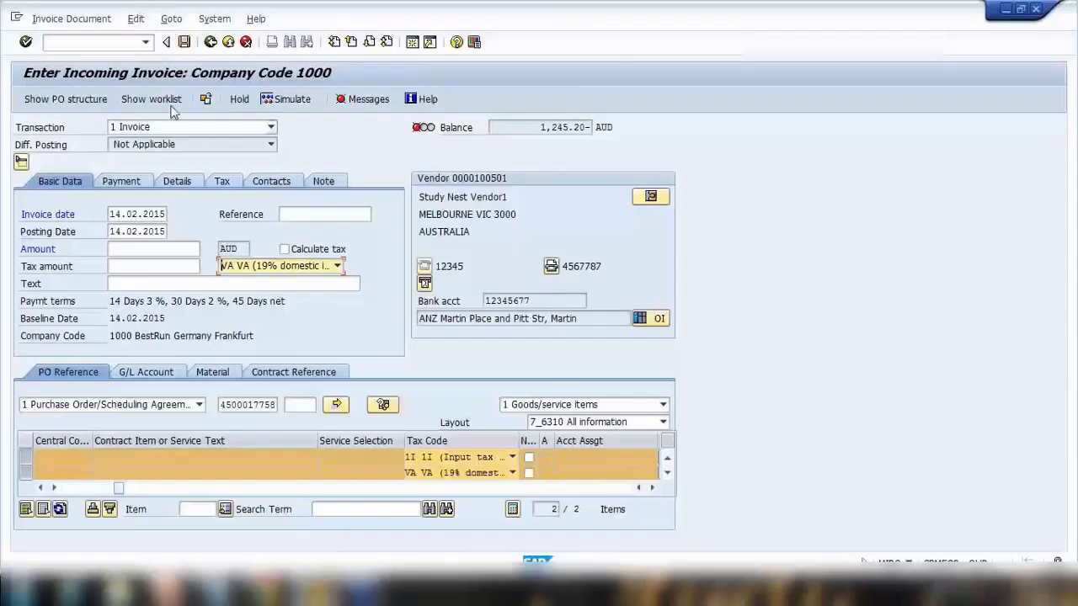
left_click(119, 44)
type("/n")
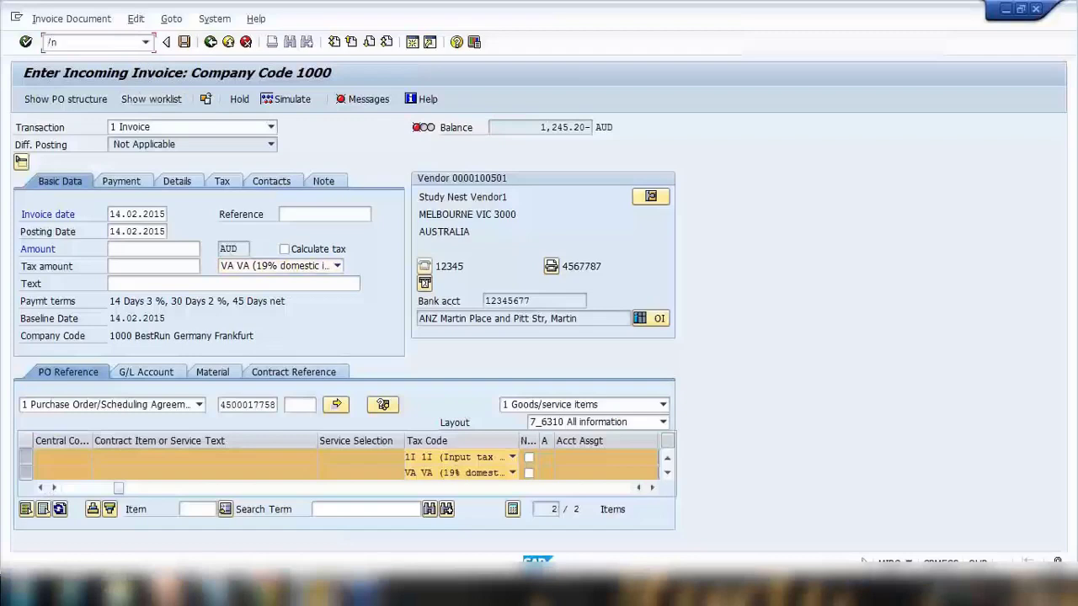
type("om")
type("o")
key("Return")
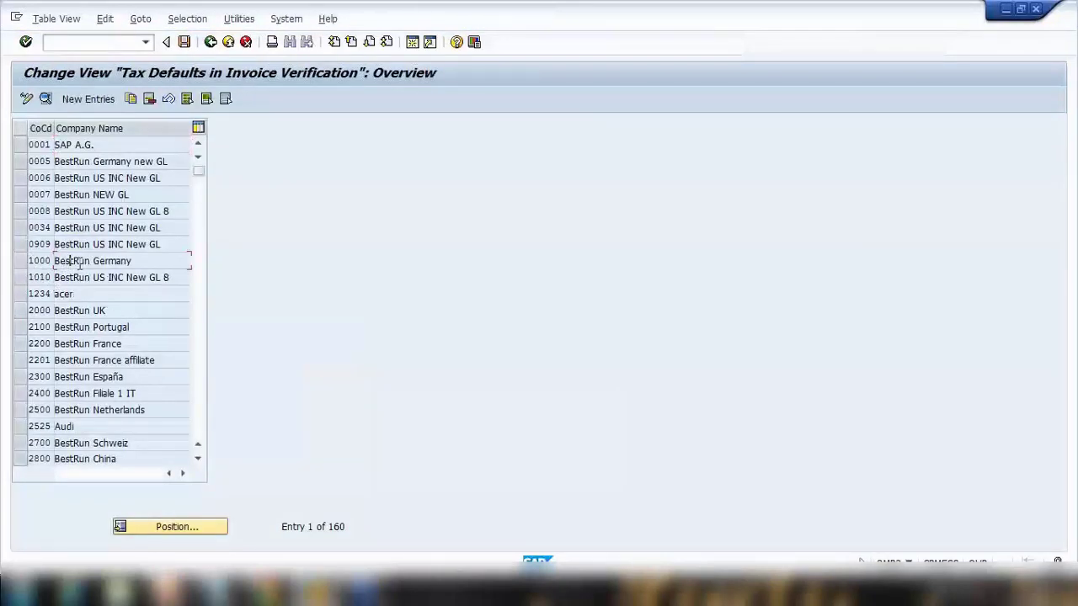
Step: Open the tax default details for company code 1000 (BestRun Germany), return to the overview, and display the same entry's details again
double_click(75, 266)
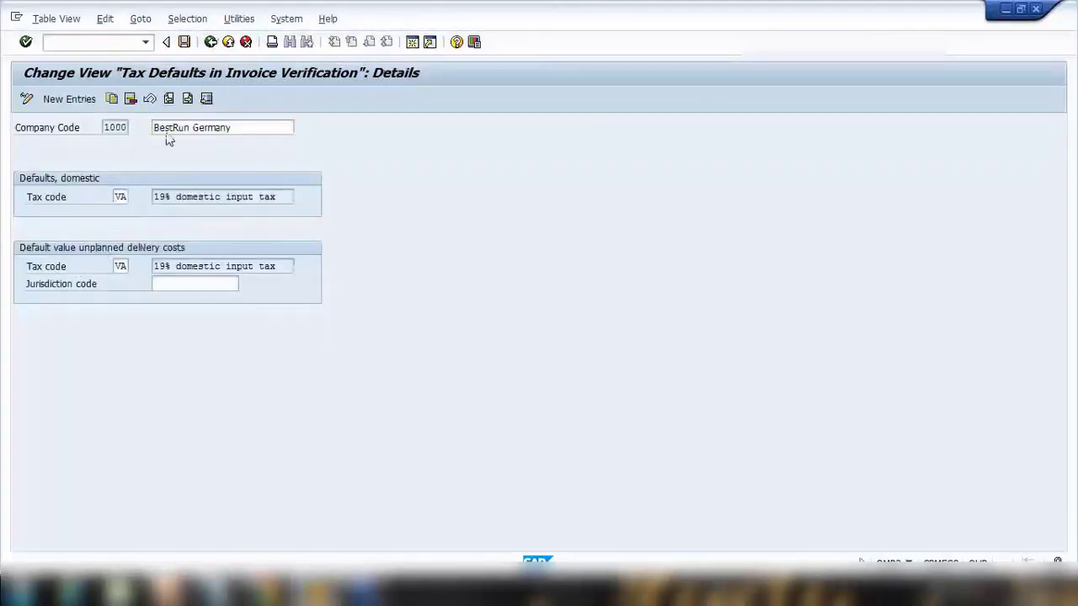
left_click(211, 41)
left_click(21, 261)
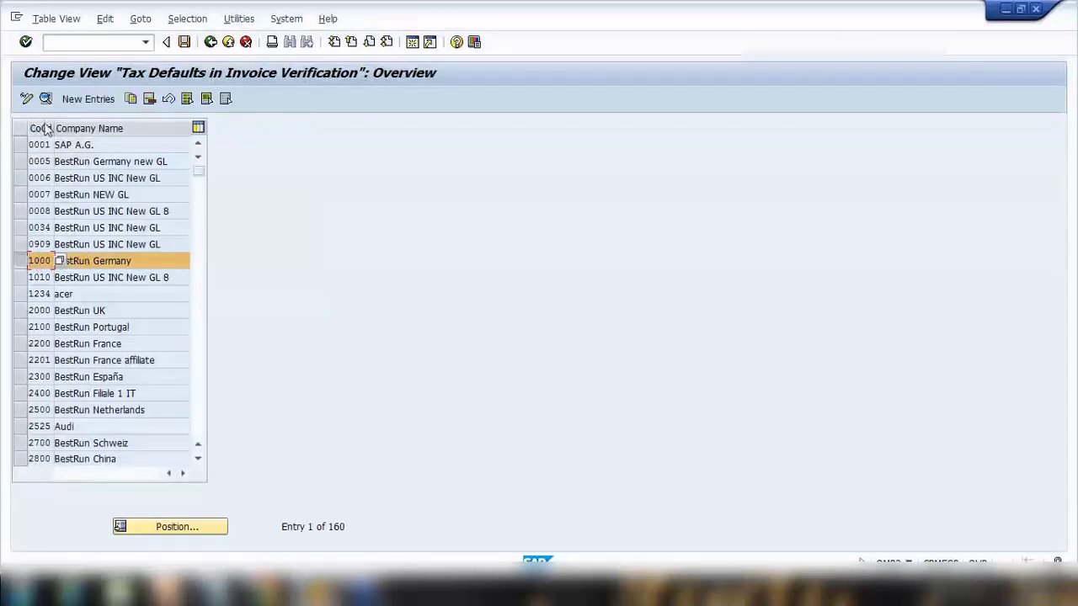
left_click(46, 98)
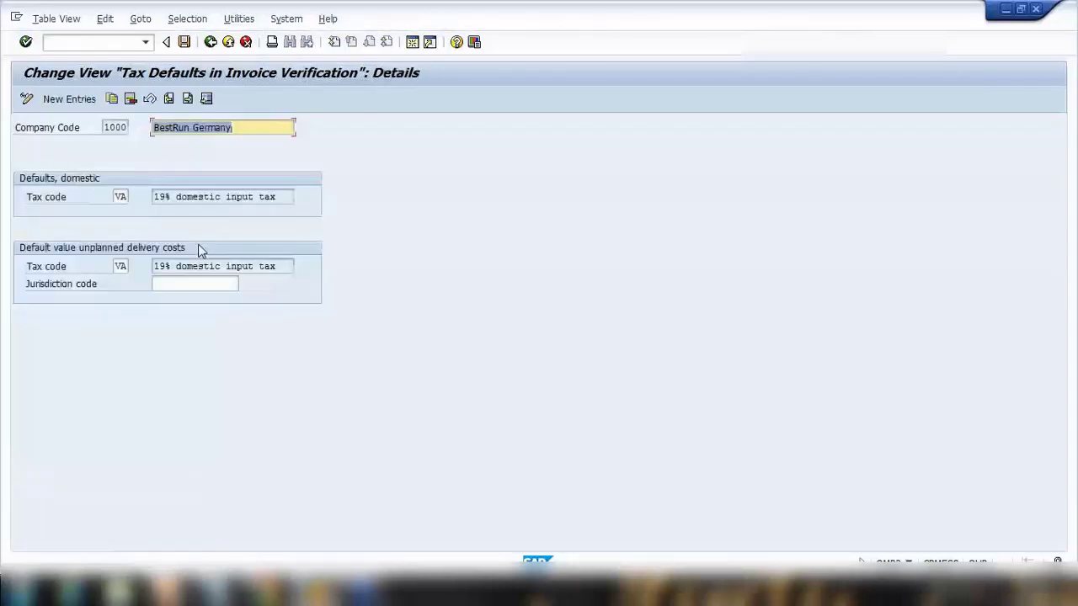
Step: Look at the tax codes available for the domestic default, close the list unchanged, and highlight the current code's description
left_click(121, 198)
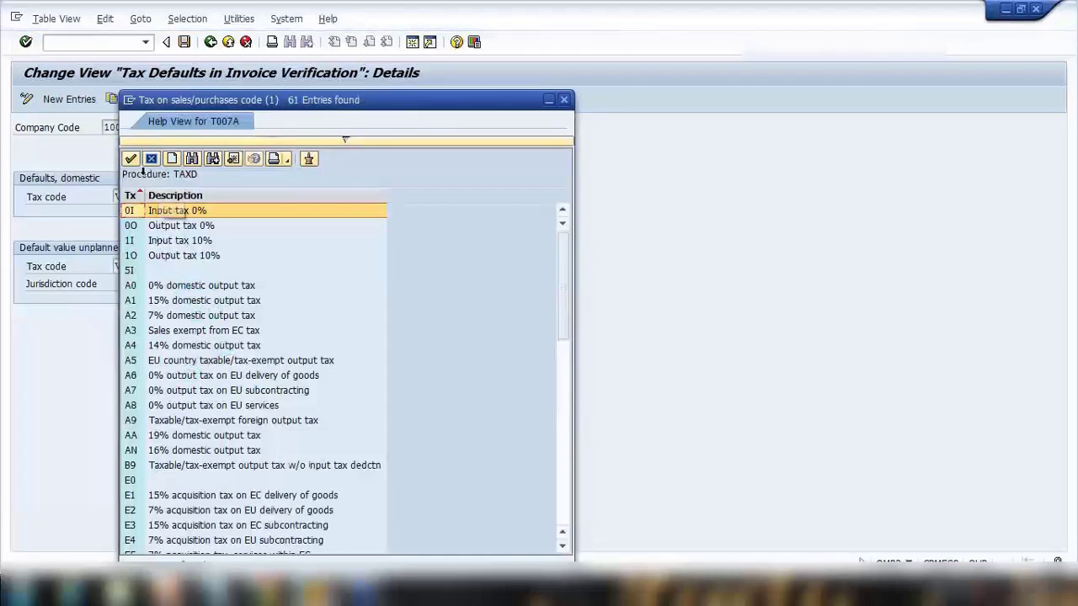
left_click(152, 159)
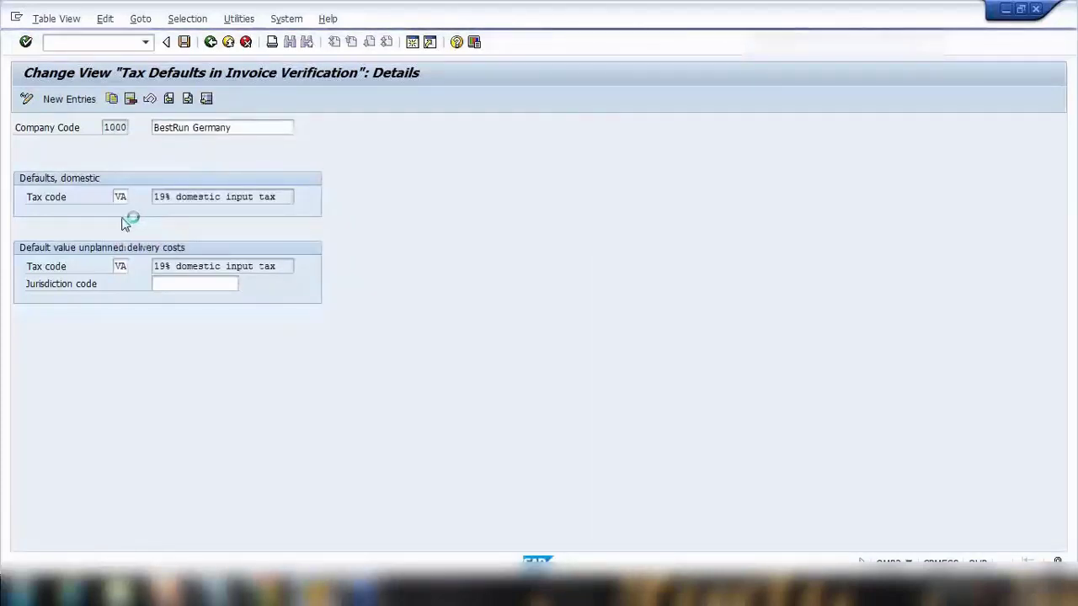
left_click_drag(153, 196, 225, 201)
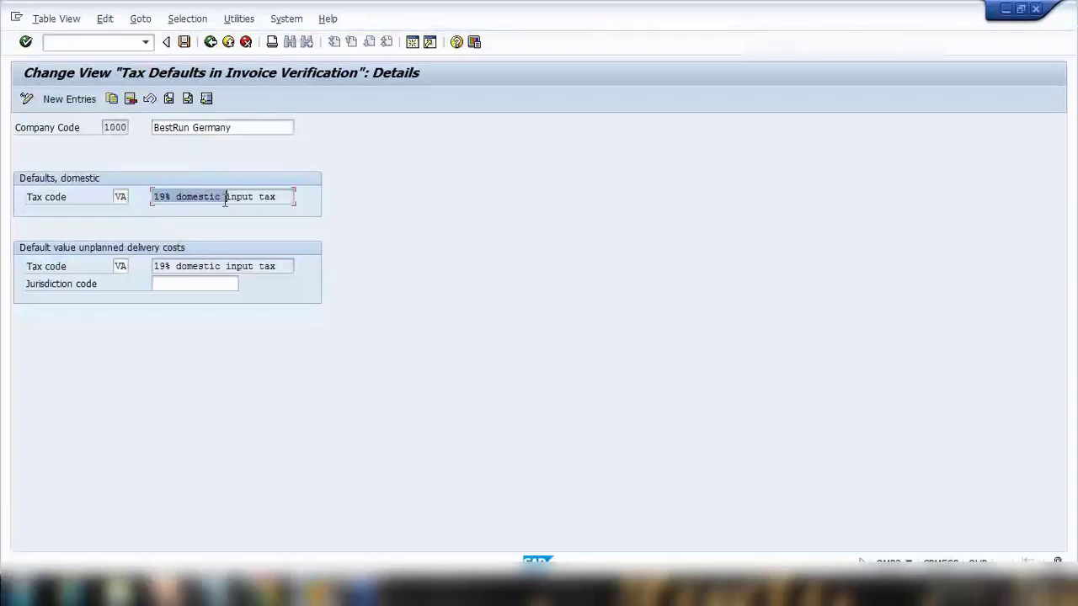
Step: Switch to PowerPoint and present the "Customizing Default Value for Tax Codes" slide full screen
left_click(167, 589)
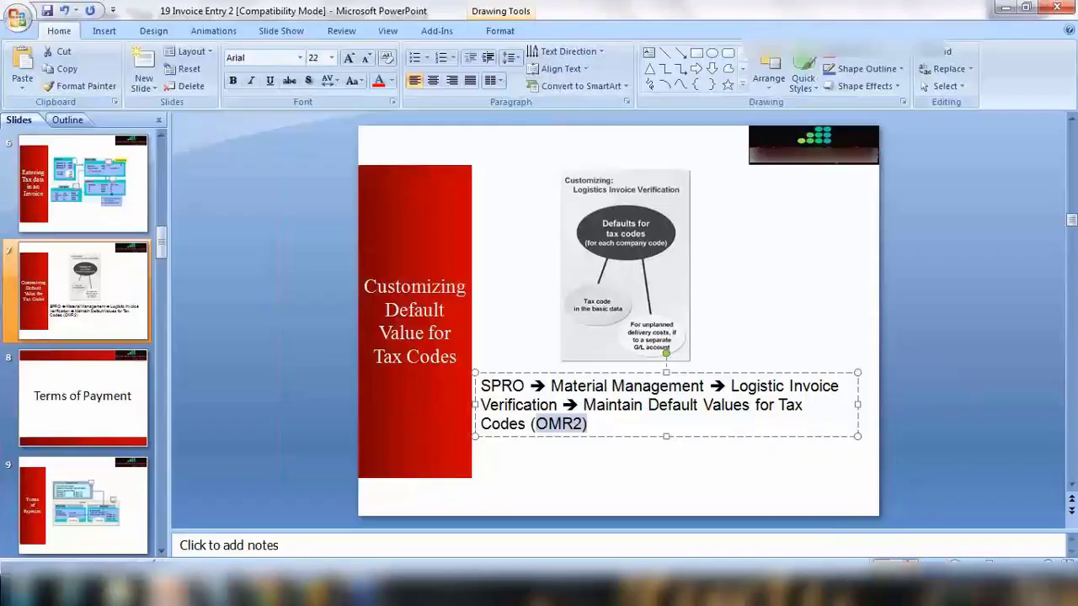
left_click(909, 565)
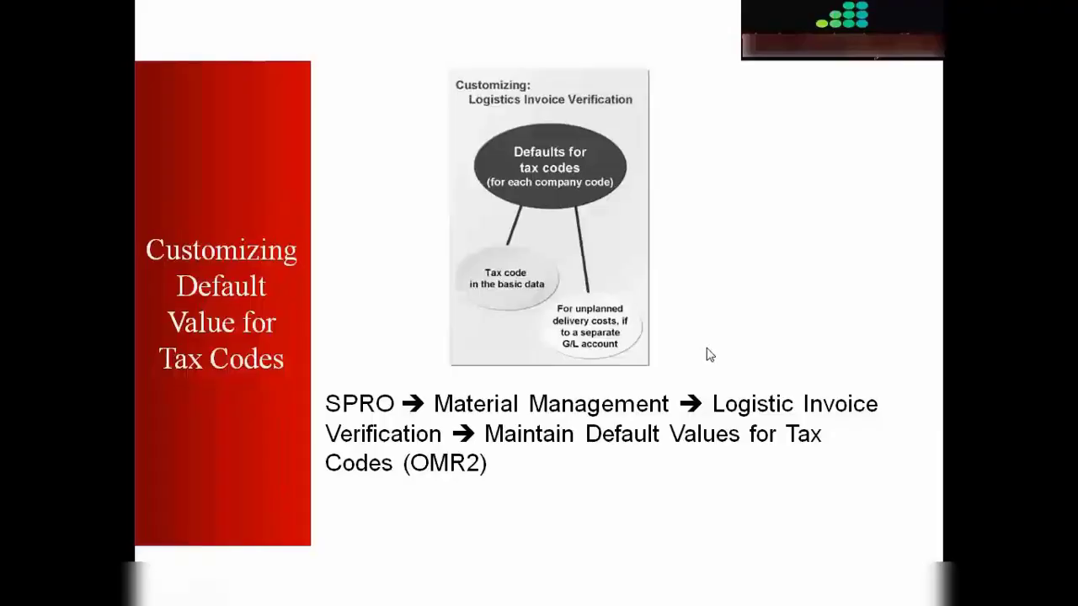